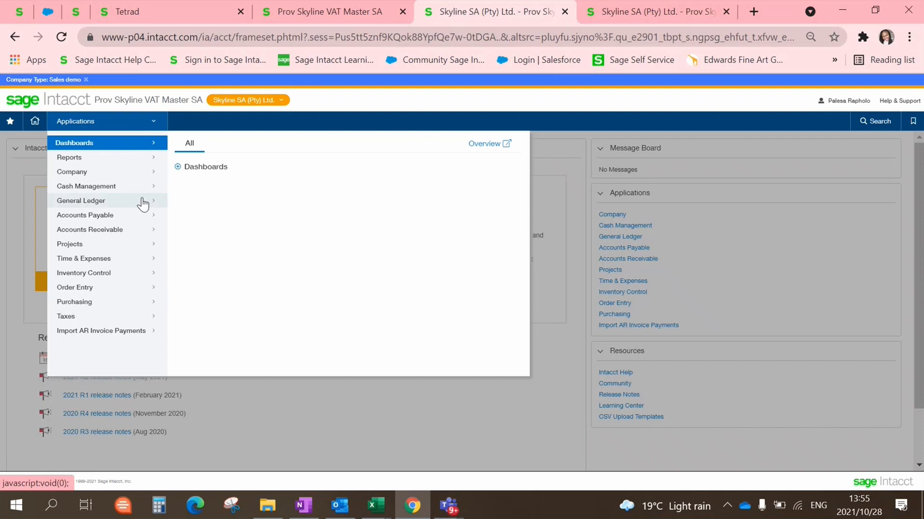
# Open a blank form for a new General Ledger journal in the Skyline SA (Pty) Ltd. entity
pyautogui.moveTo(134, 205)
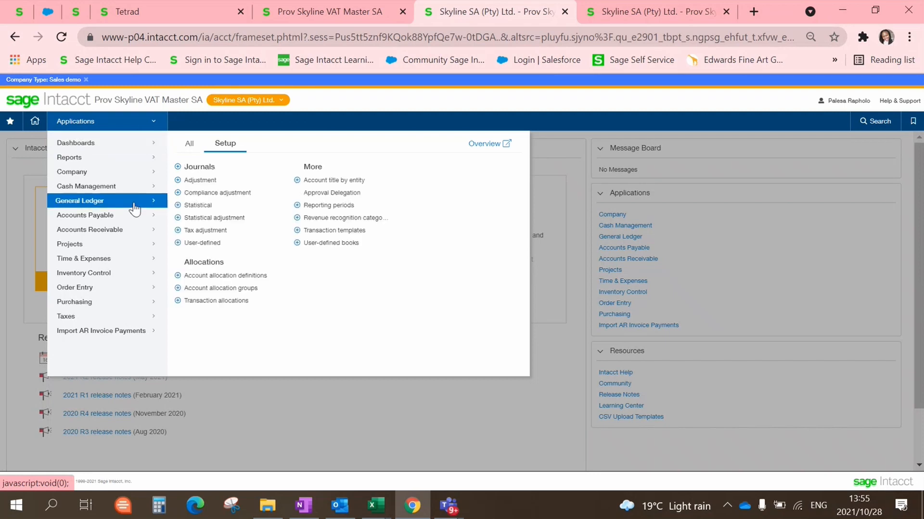
pyautogui.click(178, 167)
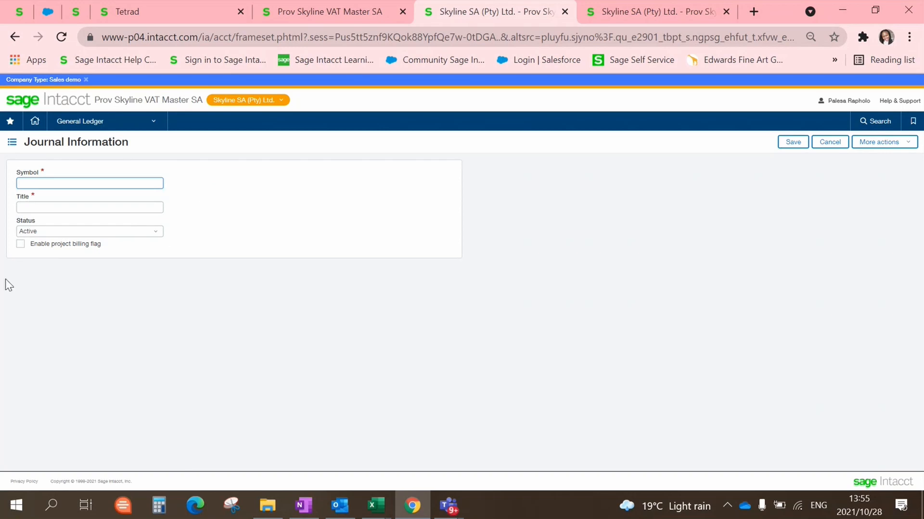
# In the top-level company session, start a new Platform Services custom field and choose Journal as the object to extend
pyautogui.click(340, 14)
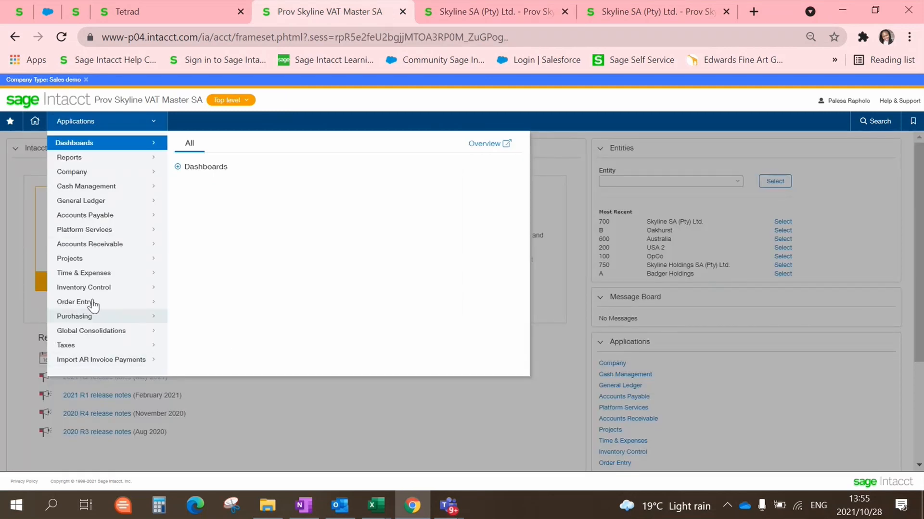
pyautogui.click(114, 235)
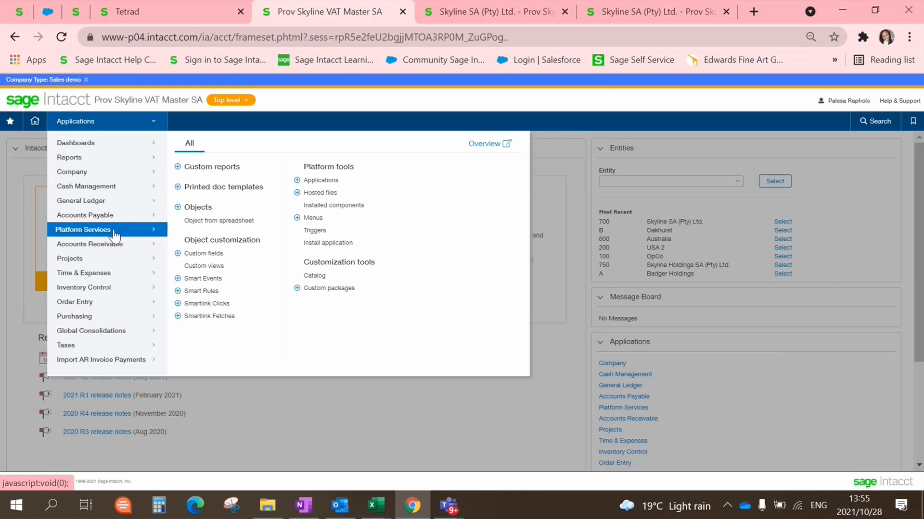
pyautogui.click(177, 255)
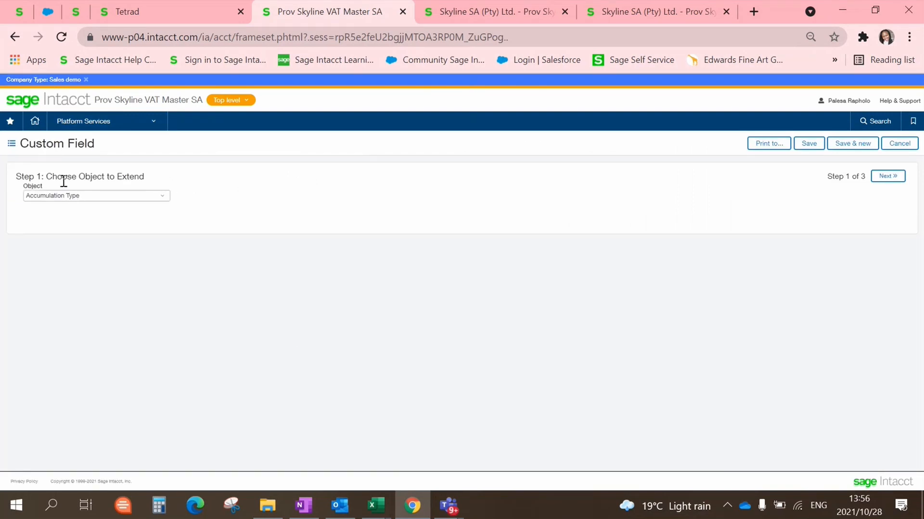
pyautogui.click(157, 200)
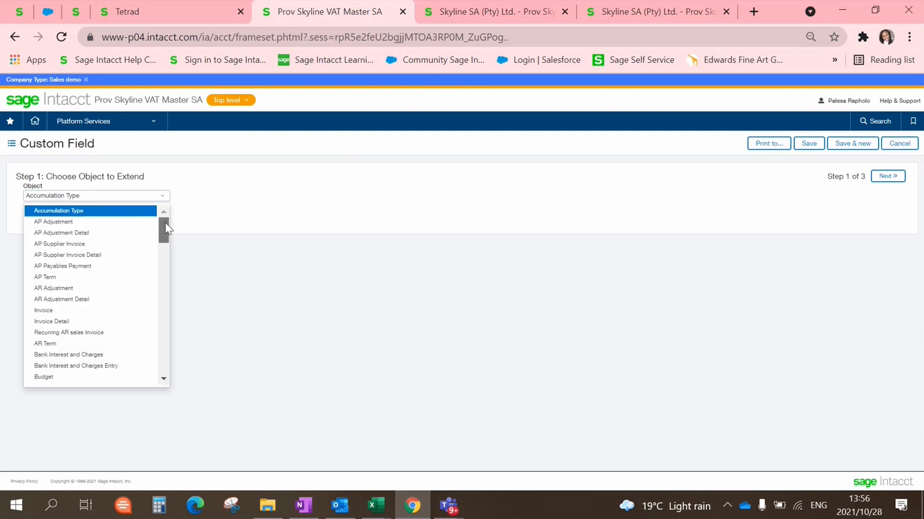
pyautogui.moveTo(165, 223)
pyautogui.mouseDown()
pyautogui.moveTo(161, 380)
pyautogui.moveTo(158, 213)
pyautogui.mouseUp()
pyautogui.moveTo(163, 227); pyautogui.dragTo(159, 396)
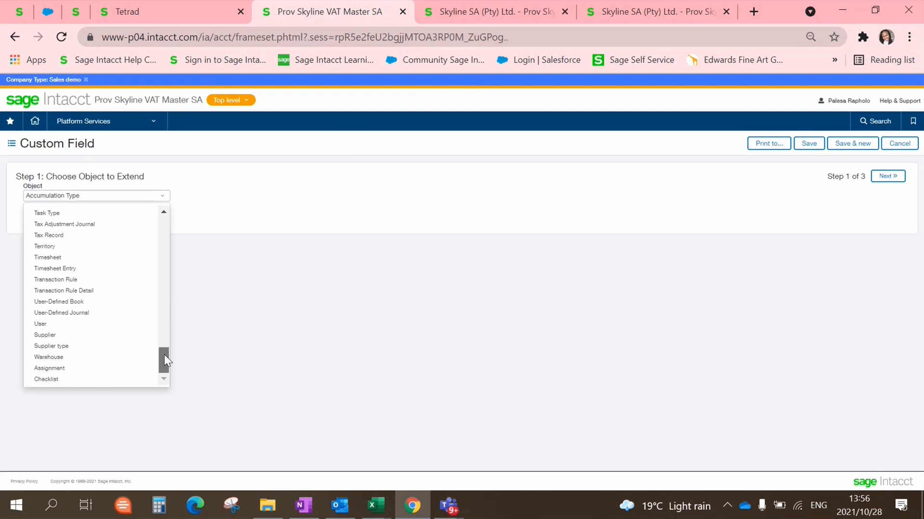
pyautogui.moveTo(164, 355); pyautogui.dragTo(164, 184)
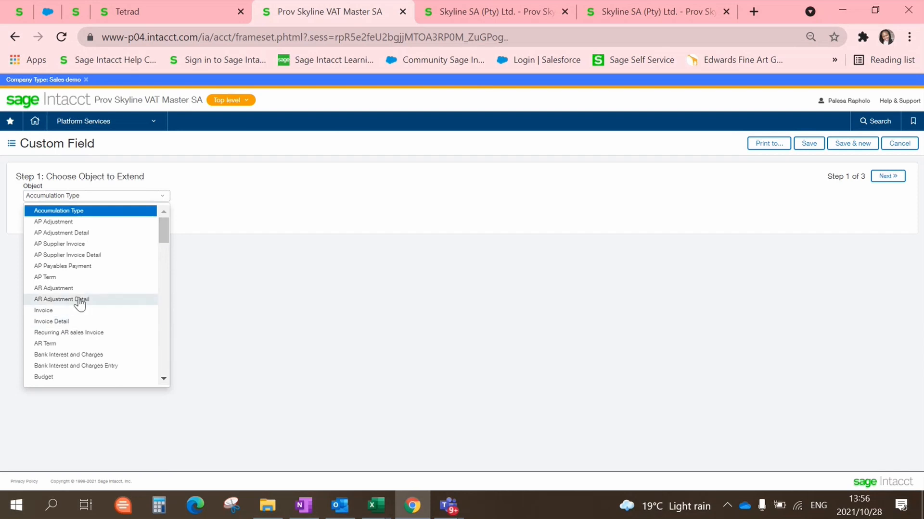
pyautogui.scroll(-10, 80, 303)
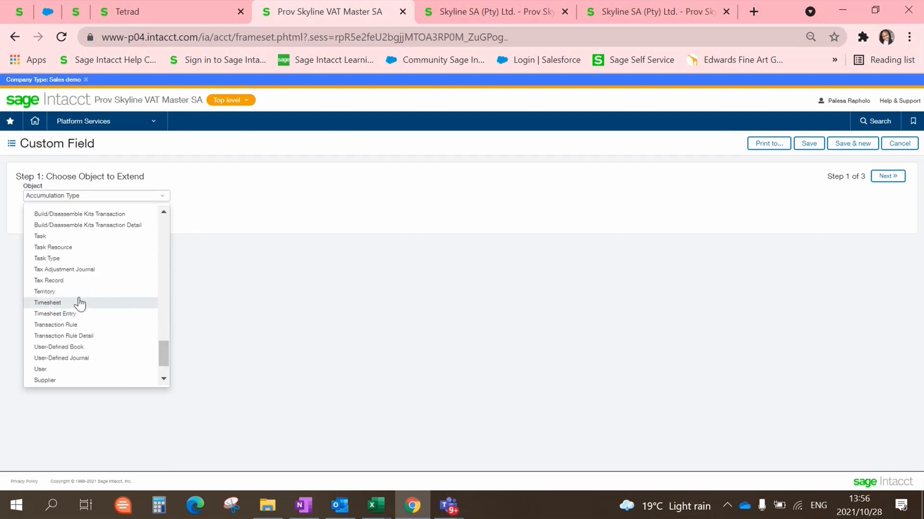
pyautogui.scroll(4, 78, 303)
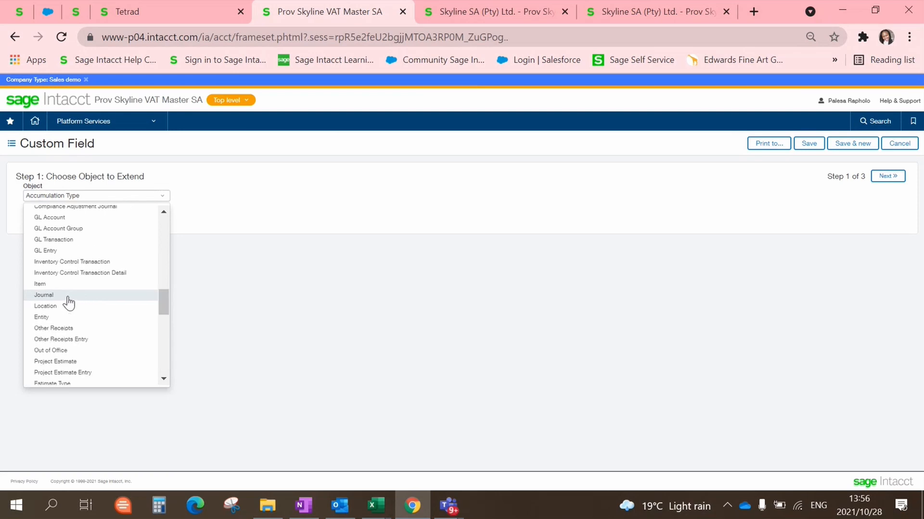
pyautogui.click(69, 295)
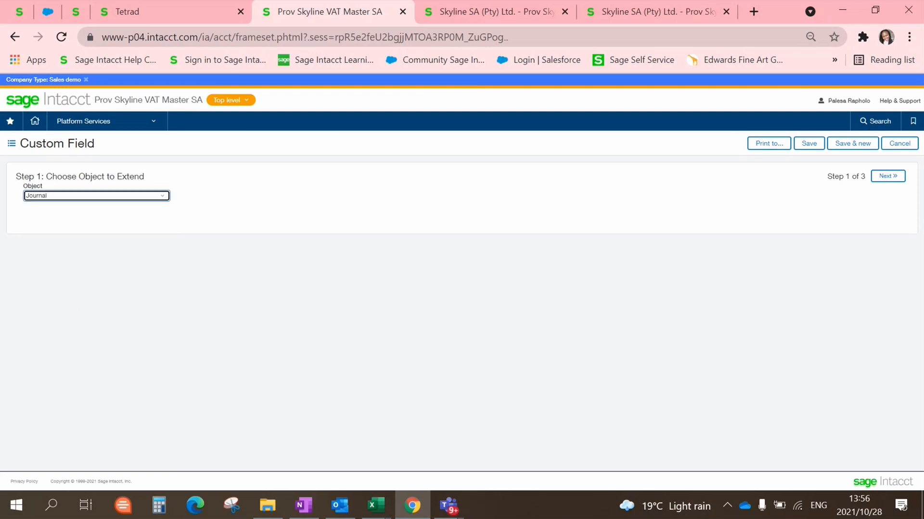
pyautogui.click(896, 182)
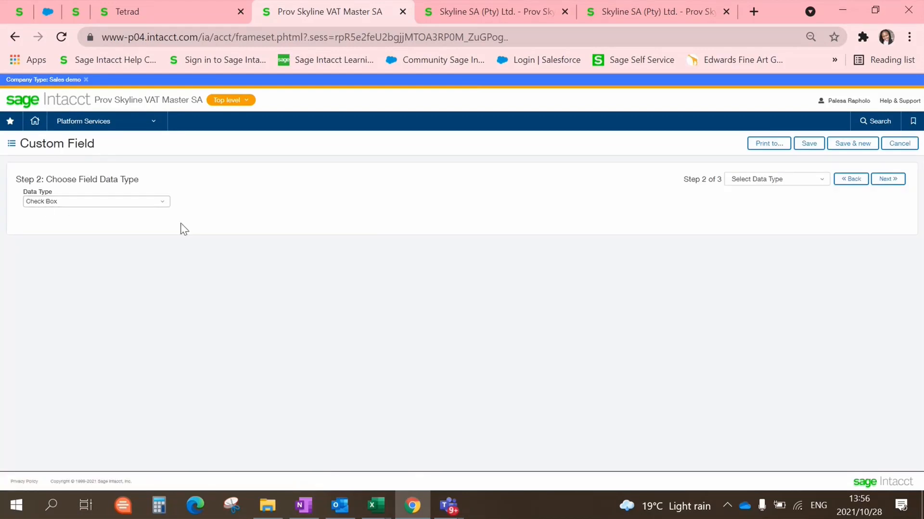
# Set the custom field's data type to Picklist and continue to its field characteristics
pyautogui.click(169, 207)
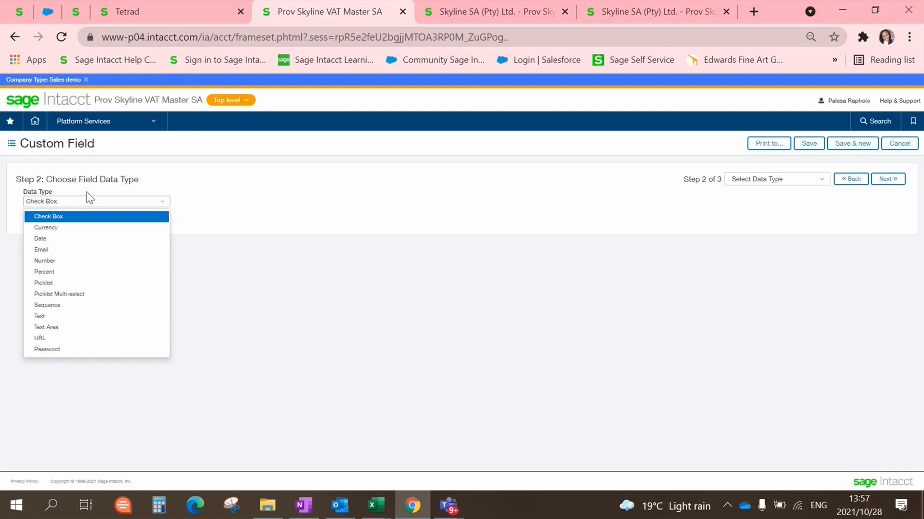
pyautogui.click(72, 284)
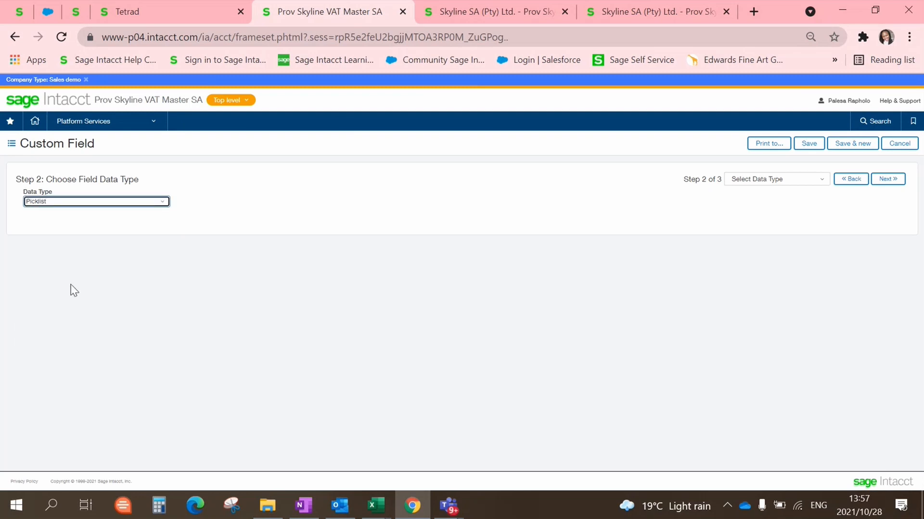
pyautogui.click(888, 181)
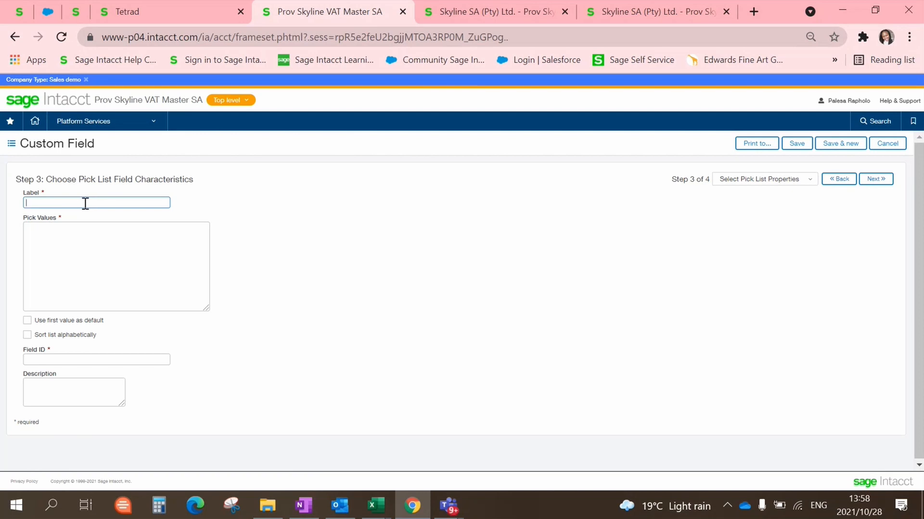
# Label the picklist field "Managed by department" and keep the generated field ID
pyautogui.write('Managed by department')
pyautogui.click(185, 216)
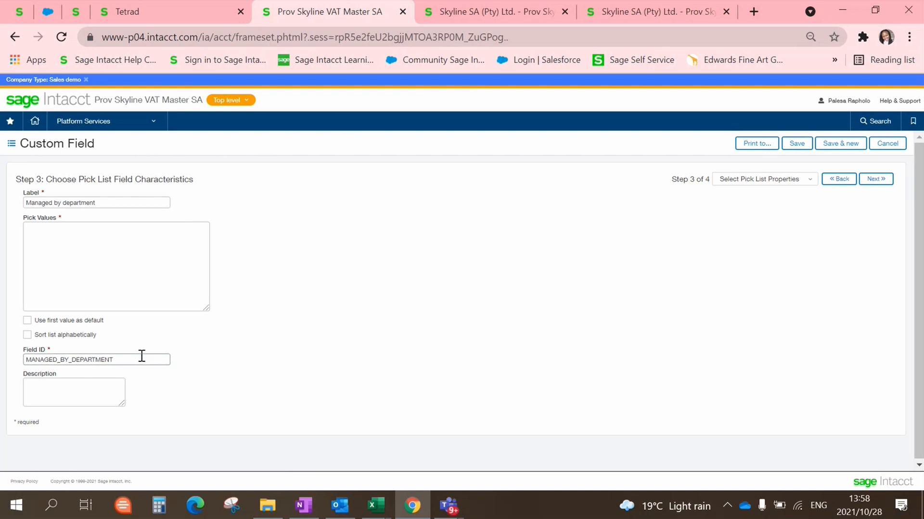
pyautogui.moveTo(132, 359); pyautogui.dragTo(12, 361)
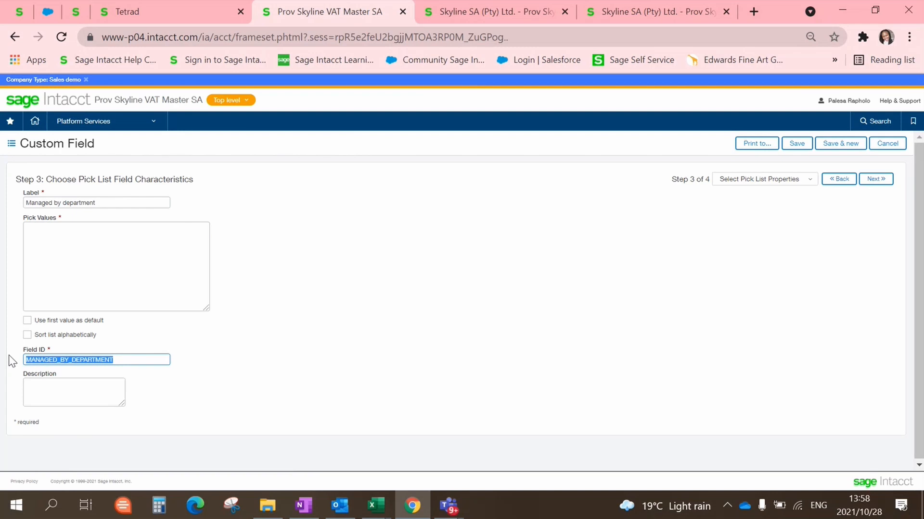
pyautogui.click(185, 371)
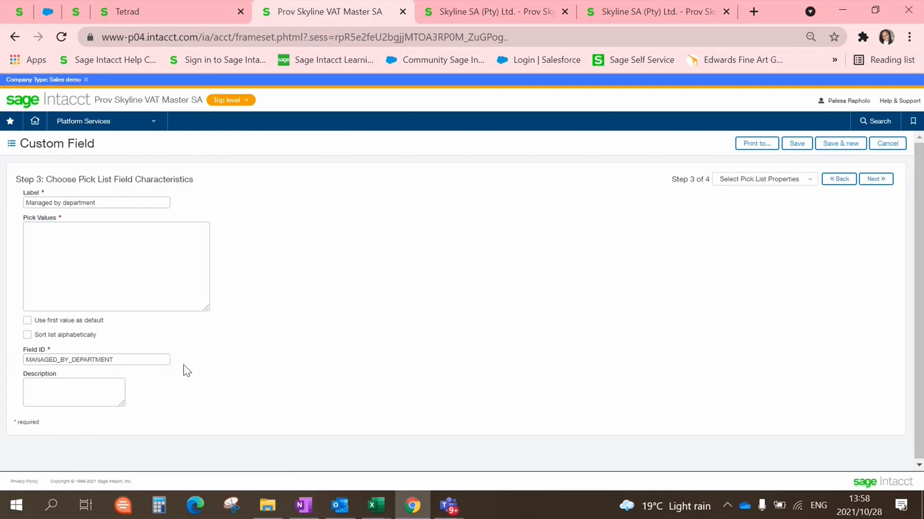
# Enter the pick values Service, Legal, Finance, IT and Accounts, one per line
pyautogui.click(37, 226)
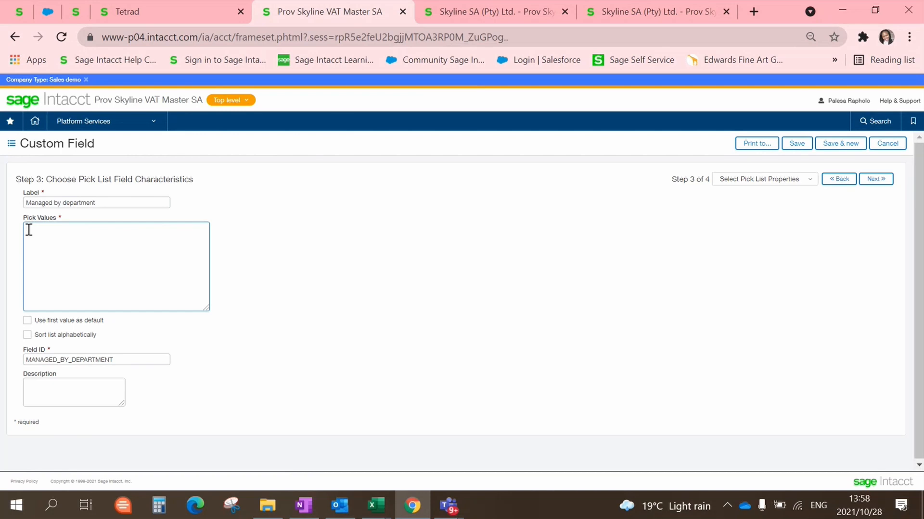
pyautogui.write('Serv')
pyautogui.write('ic')
pyautogui.write('ice')
pyautogui.write('Legal')
pyautogui.write('Fi')
pyautogui.write('nance')
pyautogui.write('IT')
pyautogui.write('Account')
pyautogui.write('s')
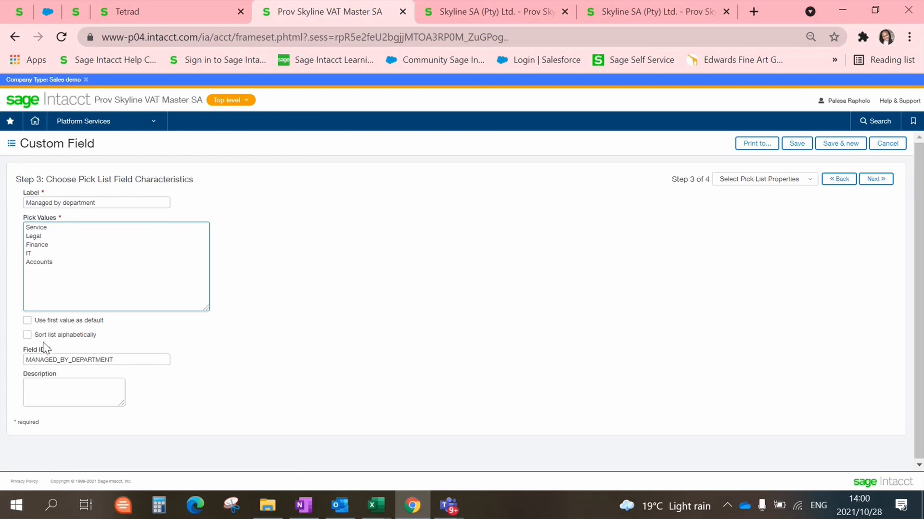
# Sort the picklist alphabetically and enter the description "General Journal for the Finance Department"
pyautogui.click(28, 337)
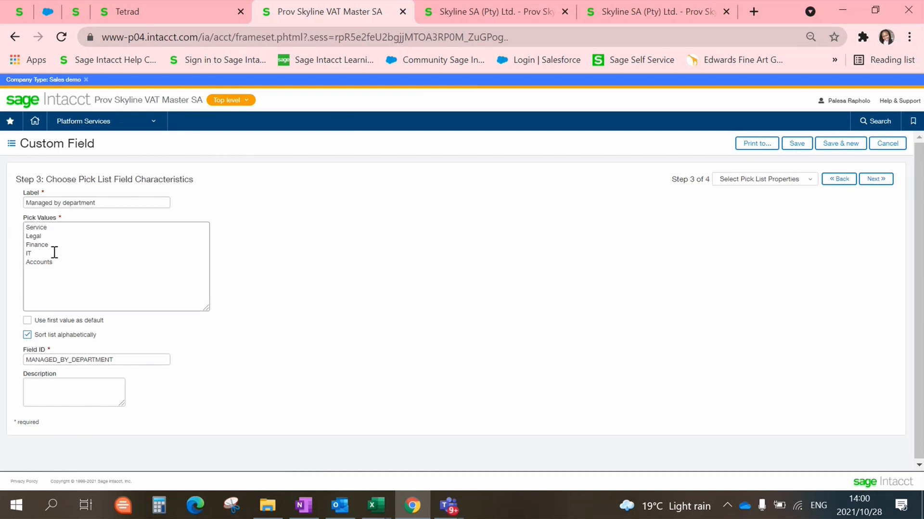
pyautogui.click(100, 389)
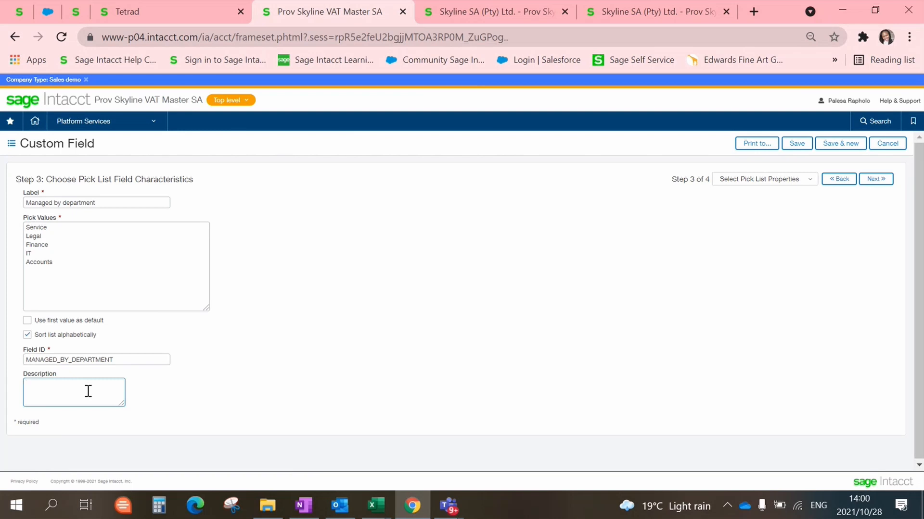
pyautogui.write('General Journal for the Finance Department')
pyautogui.click(261, 372)
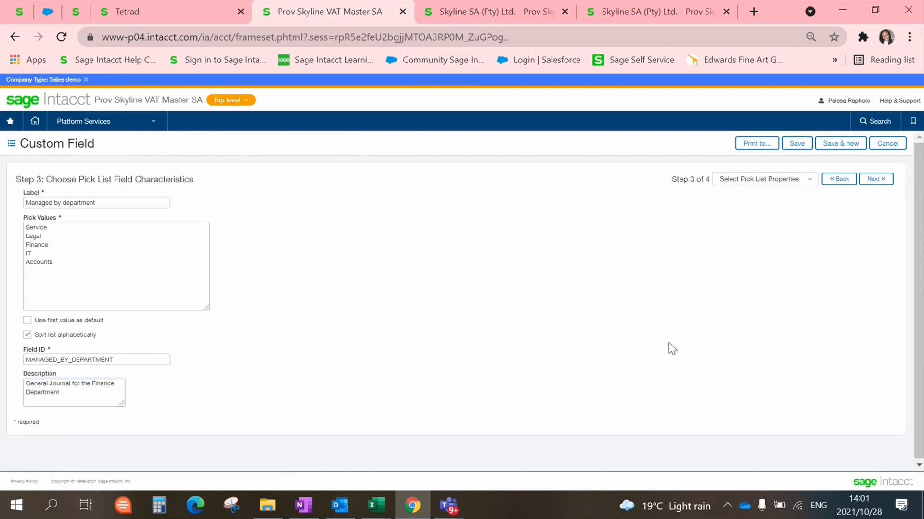
# Make the field required in the deployment options, check its page placement against the open journal form, and save the custom field
pyautogui.click(877, 185)
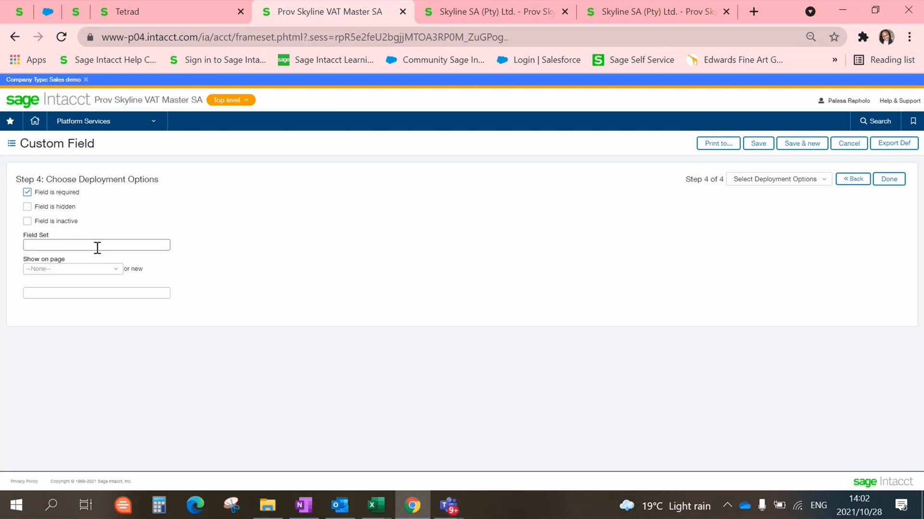
pyautogui.click(111, 269)
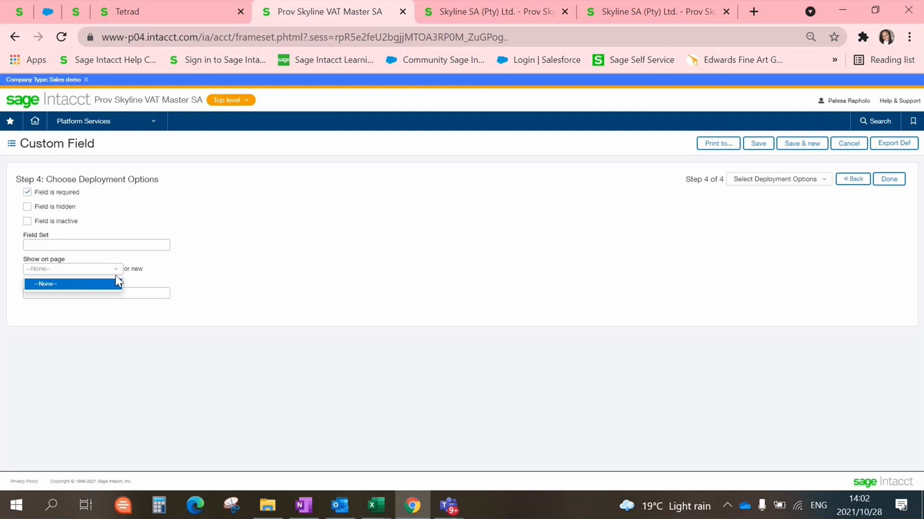
pyautogui.click(481, 11)
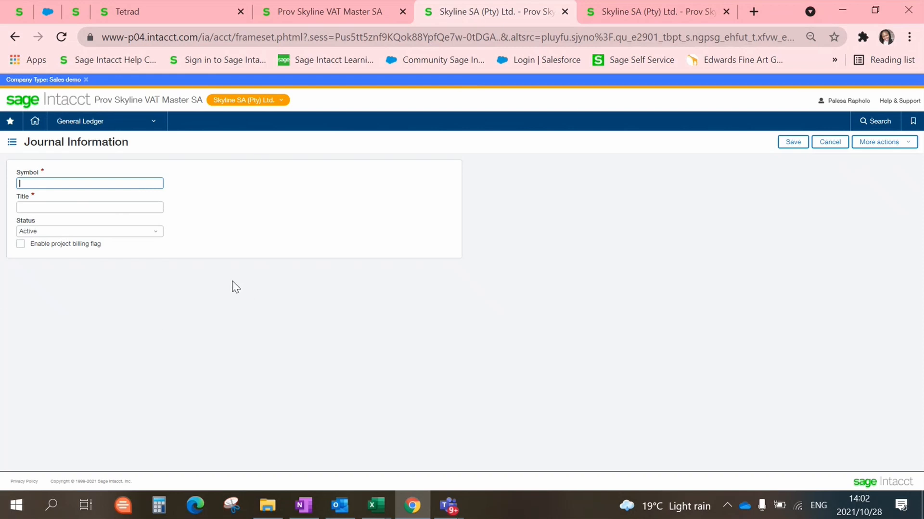
pyautogui.click(338, 19)
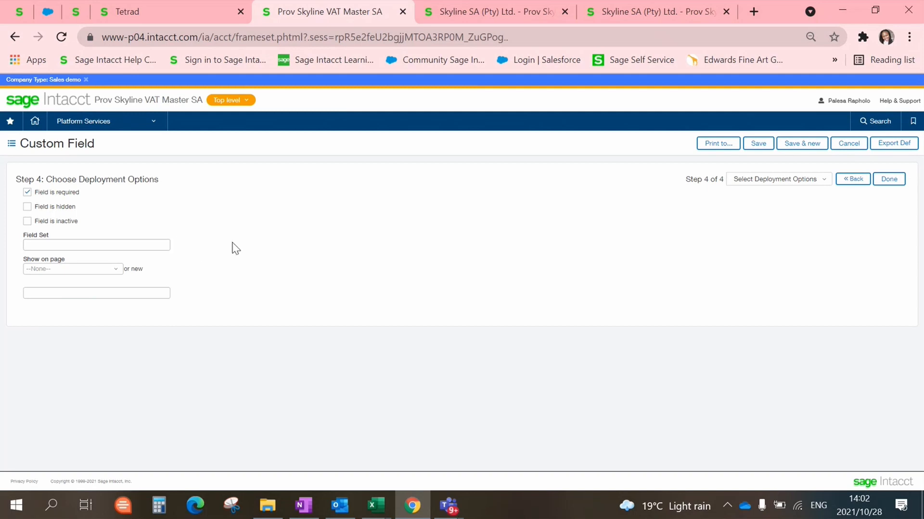
pyautogui.click(447, 16)
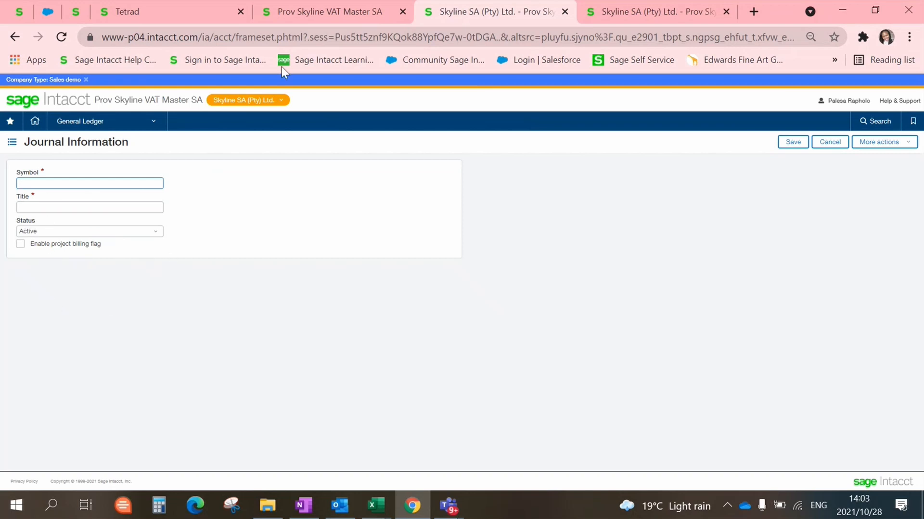
pyautogui.click(332, 19)
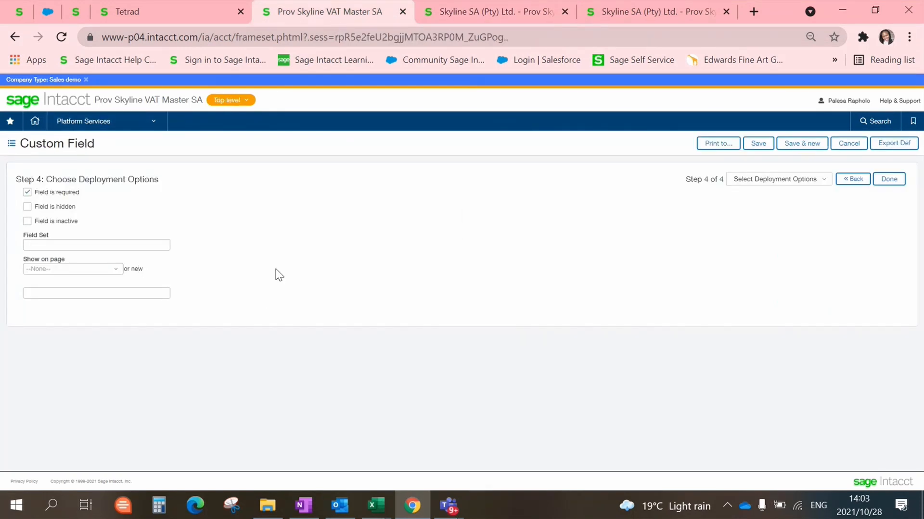
pyautogui.click(761, 145)
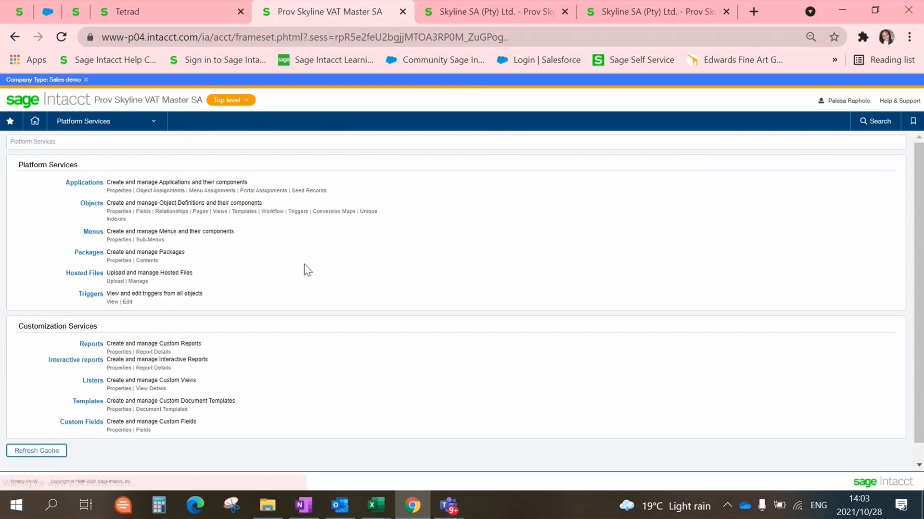
# Open a new General Ledger journal form in the other Skyline SA session, view the Managed by department choices, and compare it with the earlier form
pyautogui.click(602, 14)
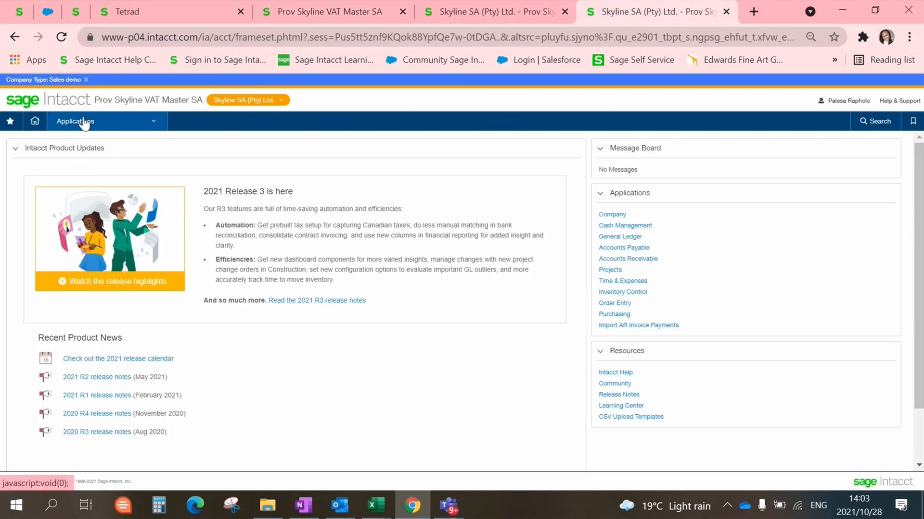
pyautogui.click(84, 122)
pyautogui.click(92, 202)
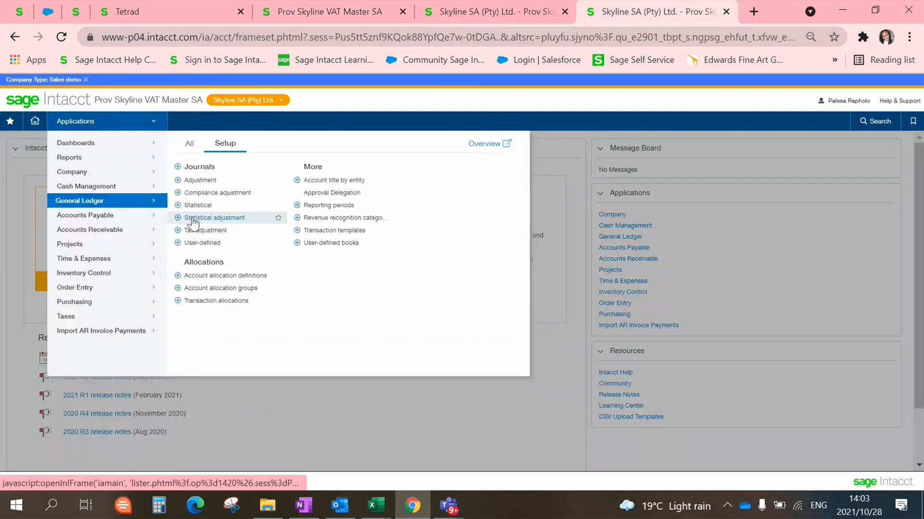
pyautogui.click(178, 167)
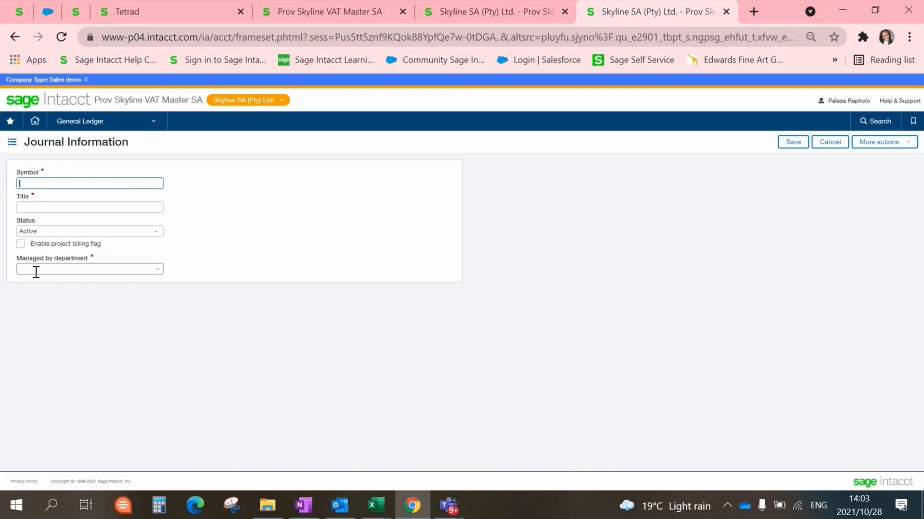
pyautogui.click(157, 272)
pyautogui.click(157, 272)
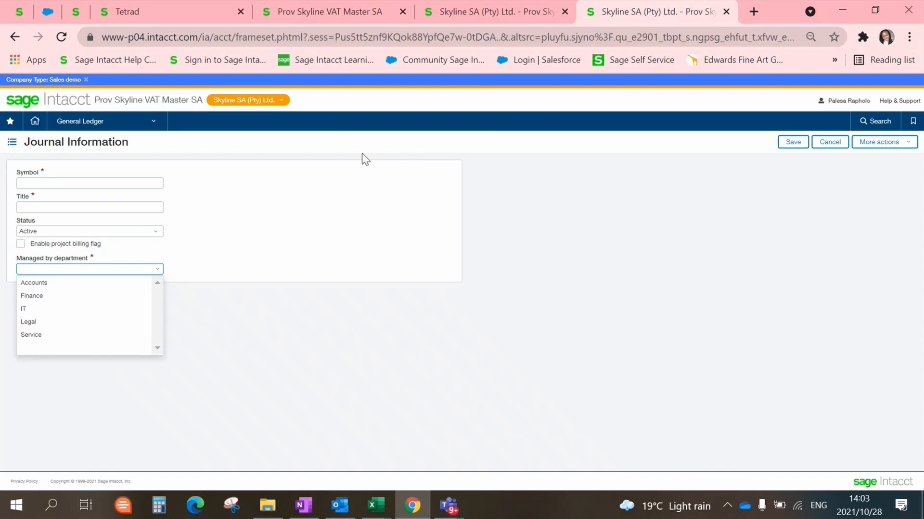
pyautogui.click(480, 16)
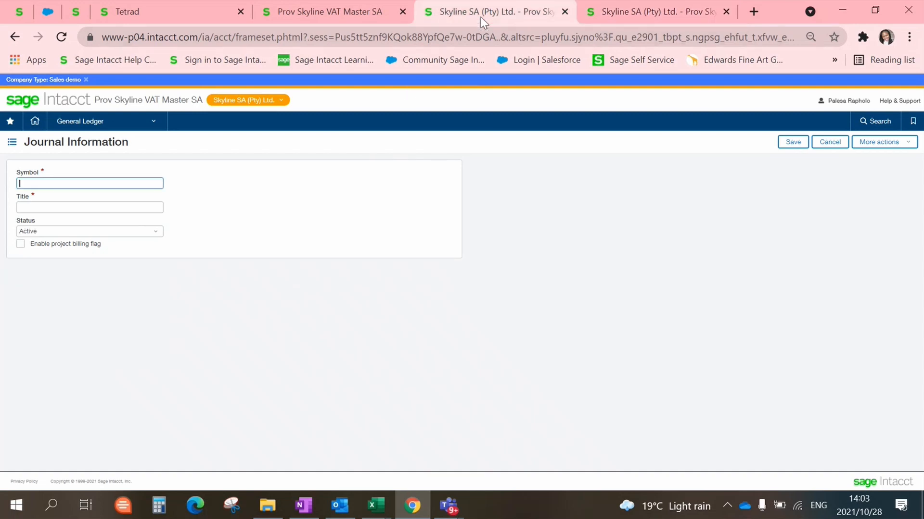
# Return to the top-level Prov Skyline VAT Master SA session and open the MANAGED_BY_DEPARTMENT custom field for editing at its deployment options
pyautogui.click(626, 12)
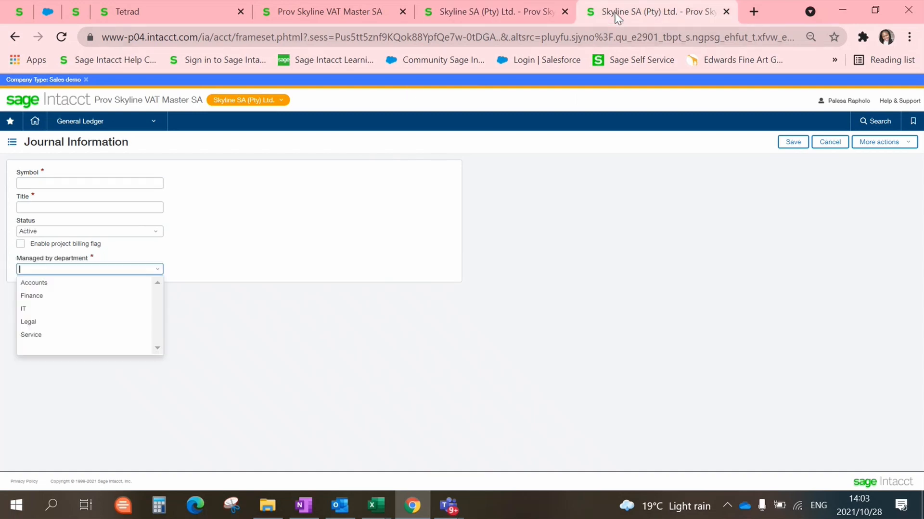
pyautogui.click(236, 260)
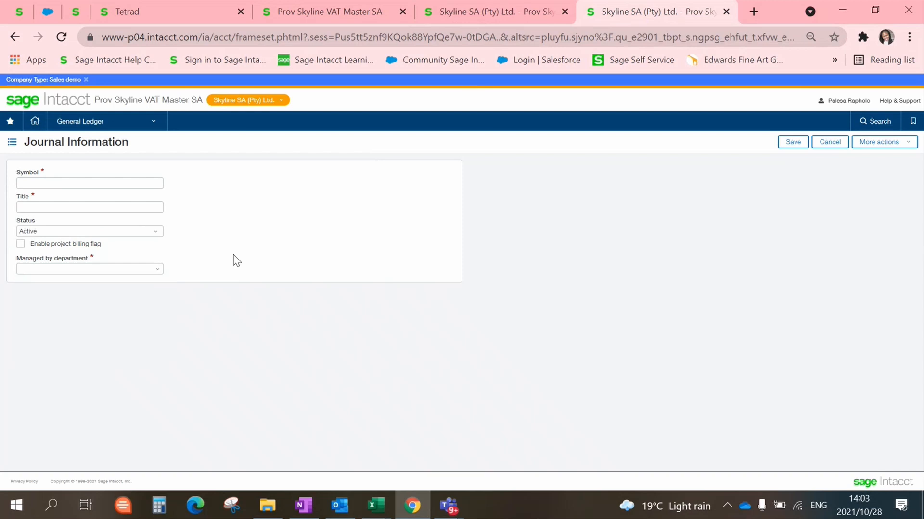
pyautogui.click(332, 12)
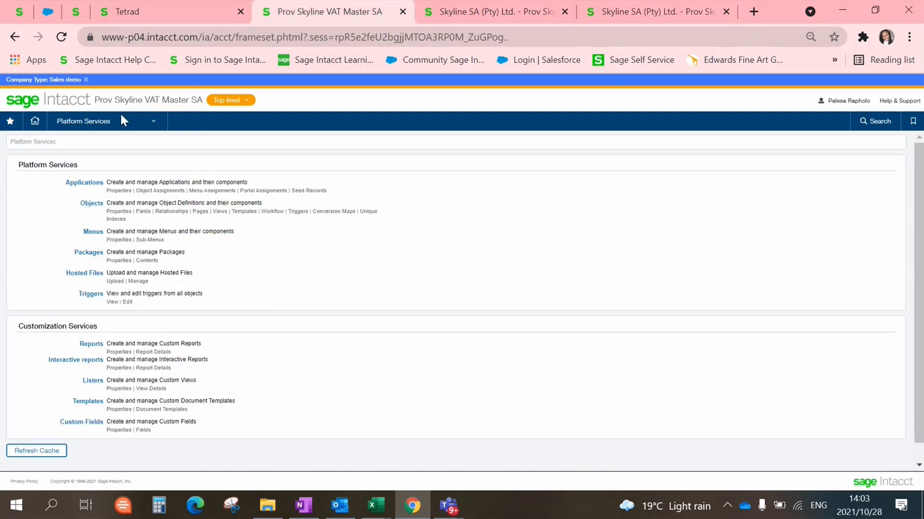
pyautogui.click(120, 126)
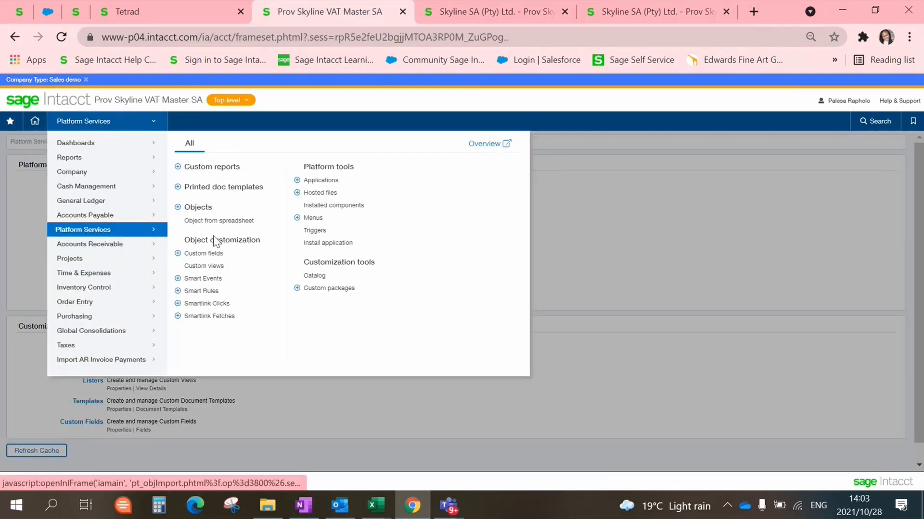
pyautogui.click(202, 254)
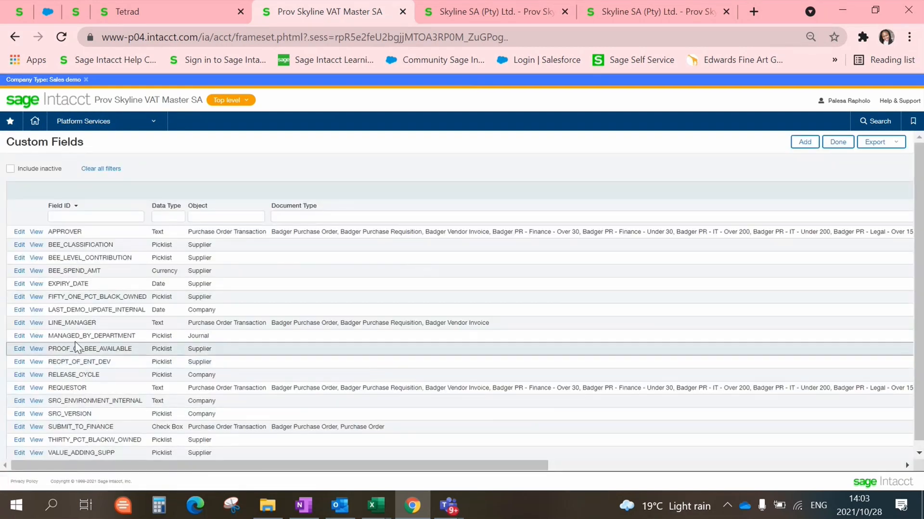
pyautogui.click(22, 336)
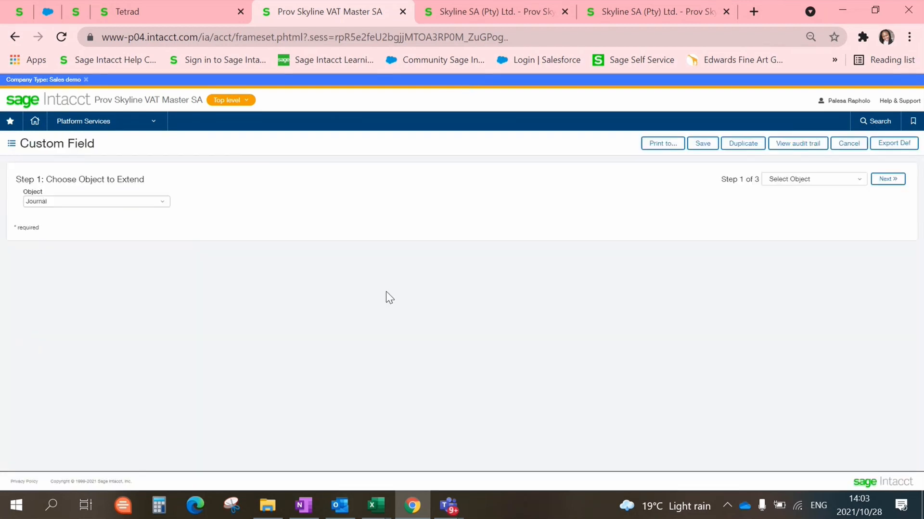
pyautogui.click(842, 187)
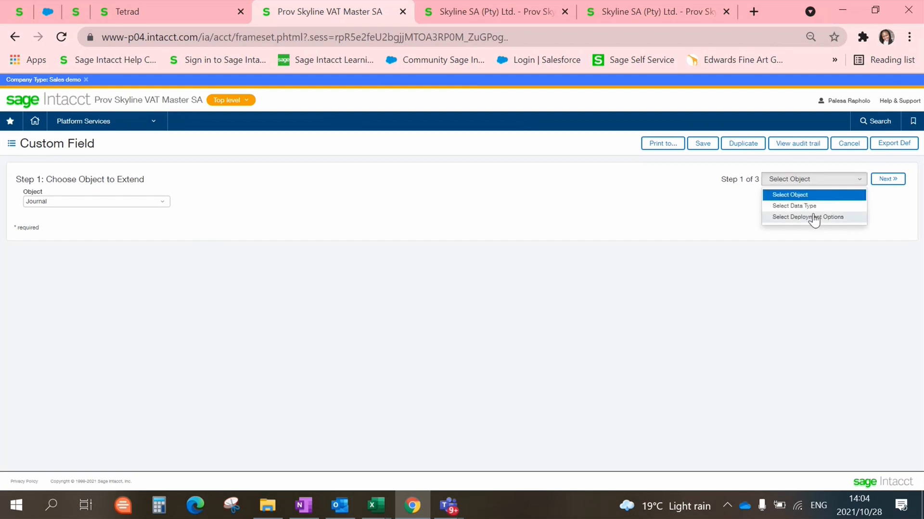
pyautogui.click(813, 217)
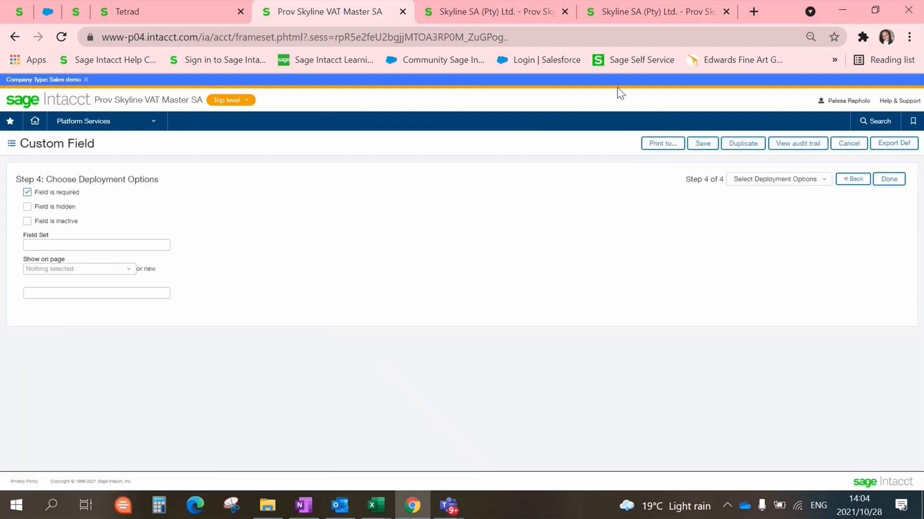
# Check the field's placement on the open journal form, enter "Department M" as its field set, and save the custom field
pyautogui.click(612, 11)
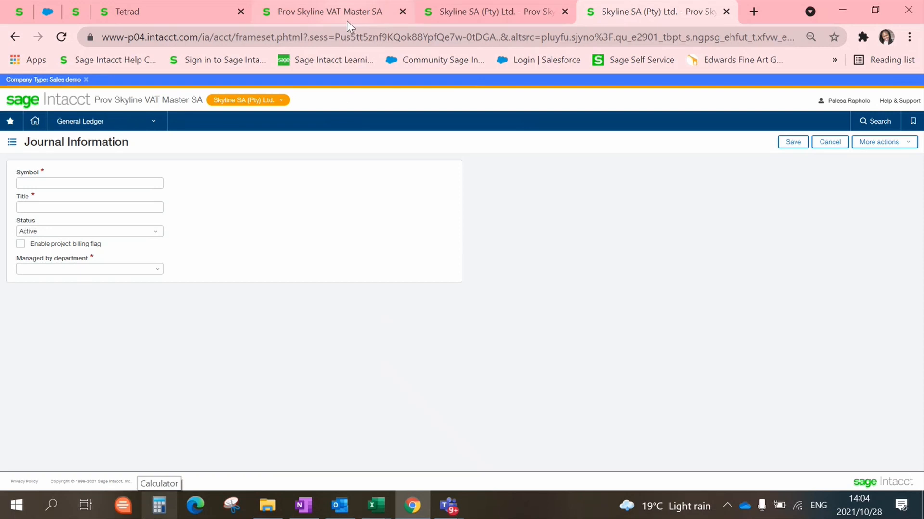
pyautogui.click(356, 6)
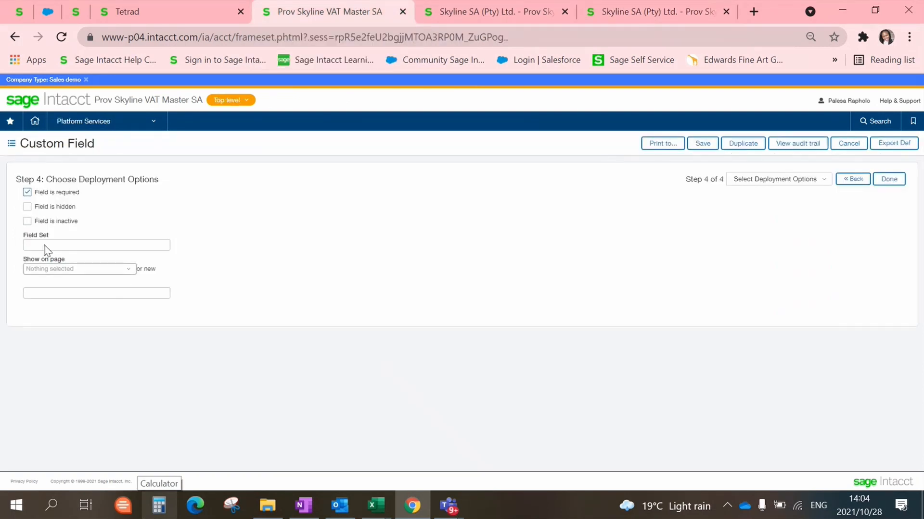
pyautogui.click(100, 248)
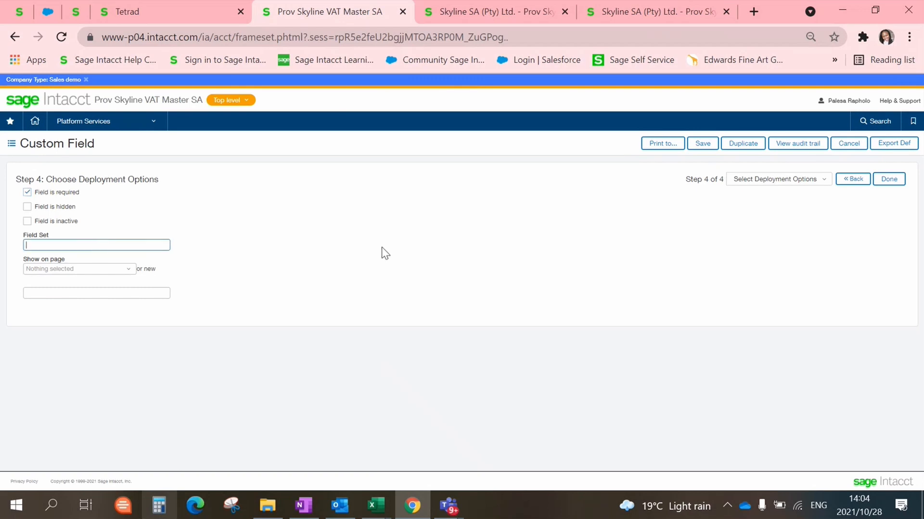
pyautogui.click(603, 11)
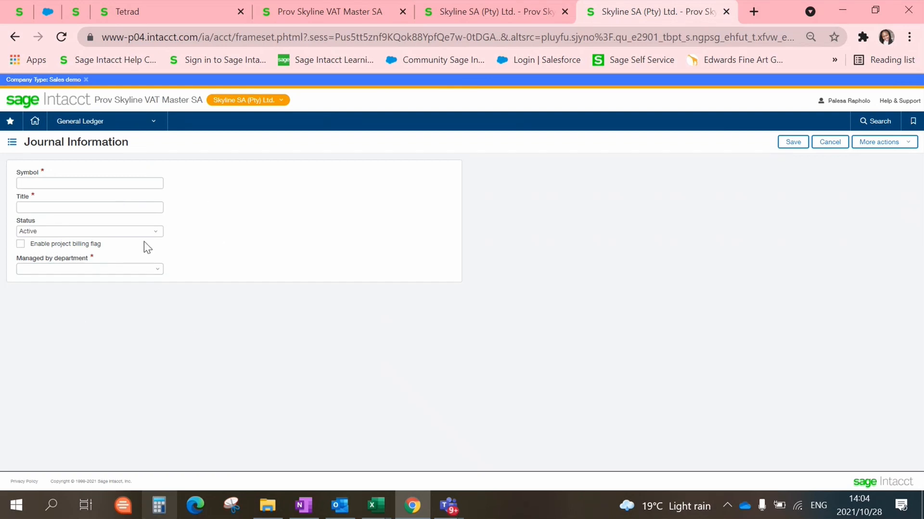
pyautogui.click(358, 13)
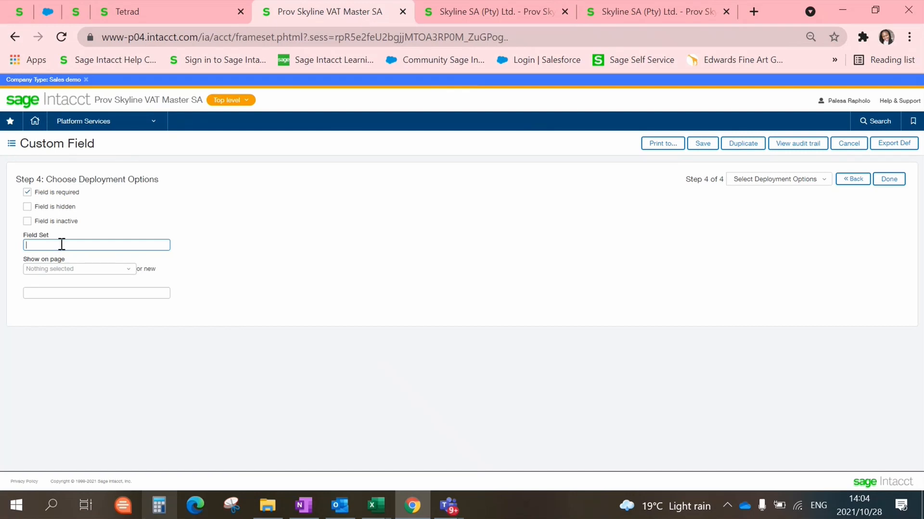
pyautogui.write('Mana')
pyautogui.press('BackSpace')
pyautogui.press('BackSpace')
pyautogui.press('BackSpace')
pyautogui.write('Department M')
pyautogui.click(404, 267)
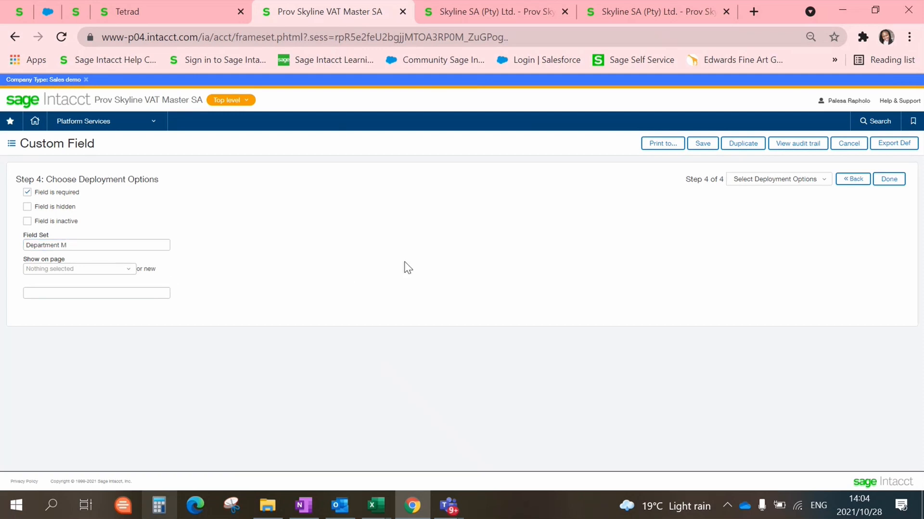
pyautogui.click(890, 180)
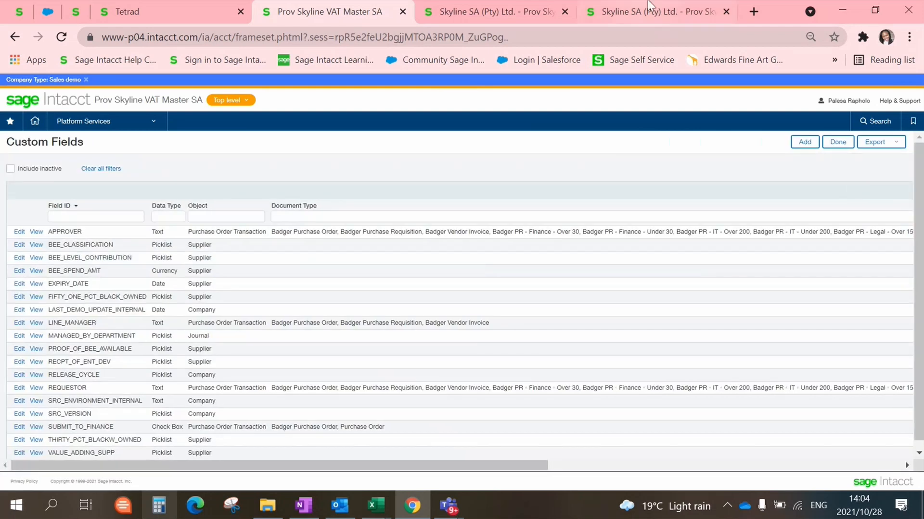
# Open a new General Ledger journal form in the Skyline SA session and view the Managed by department choices under Department M
pyautogui.click(650, 11)
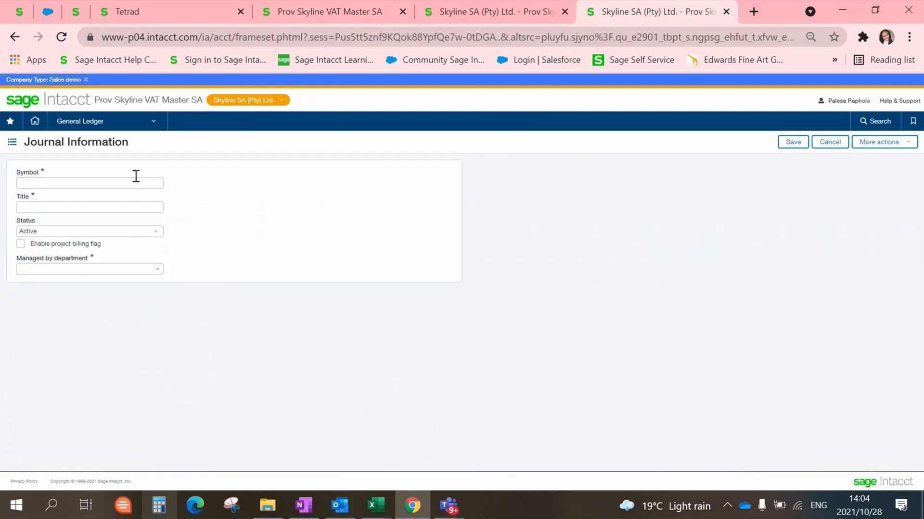
pyautogui.click(154, 126)
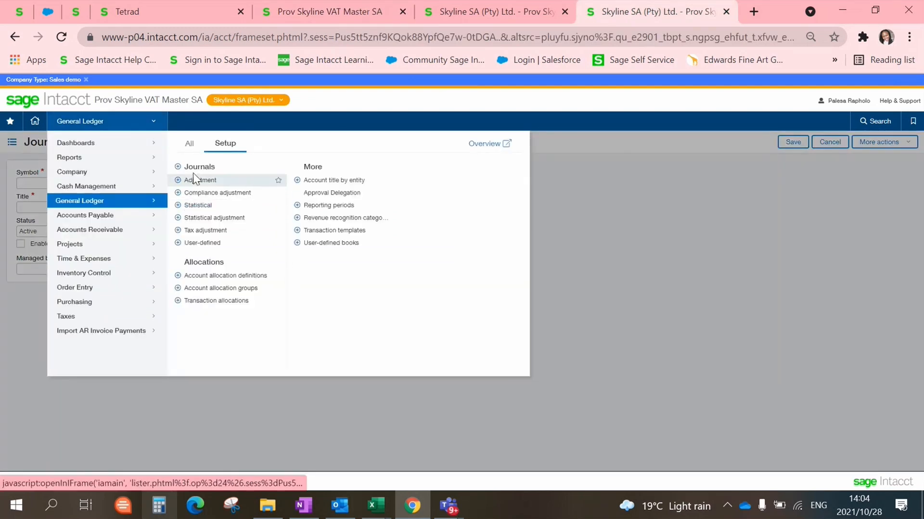
pyautogui.click(180, 169)
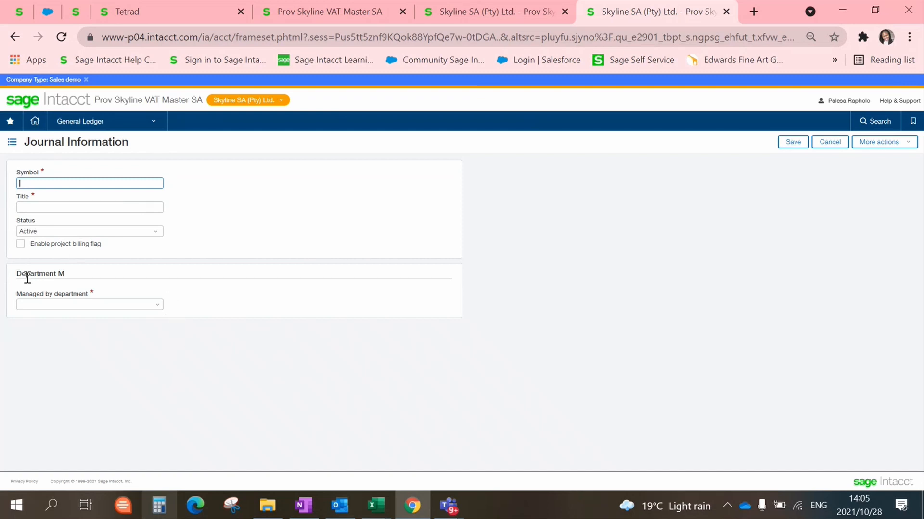
pyautogui.click(158, 306)
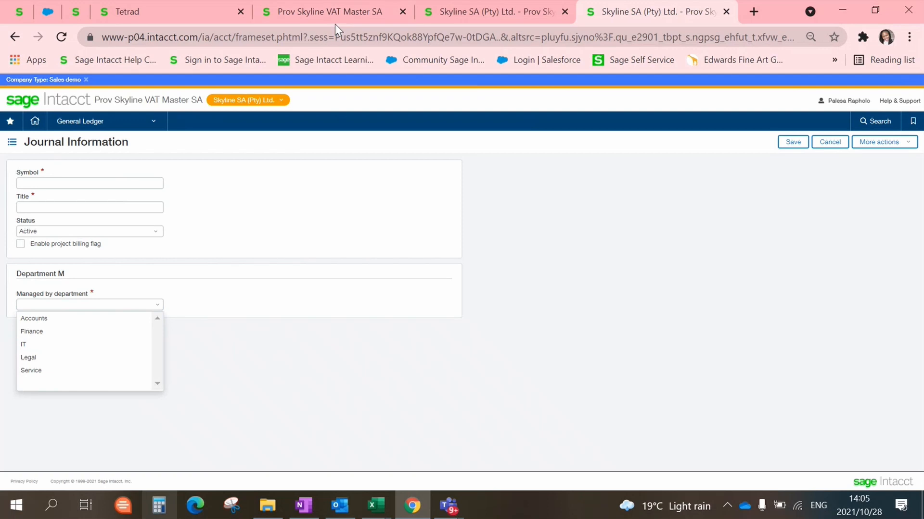
# Reopen the MANAGED_BY_DEPARTMENT custom field for editing in the top-level session and go to its deployment options
pyautogui.click(325, 14)
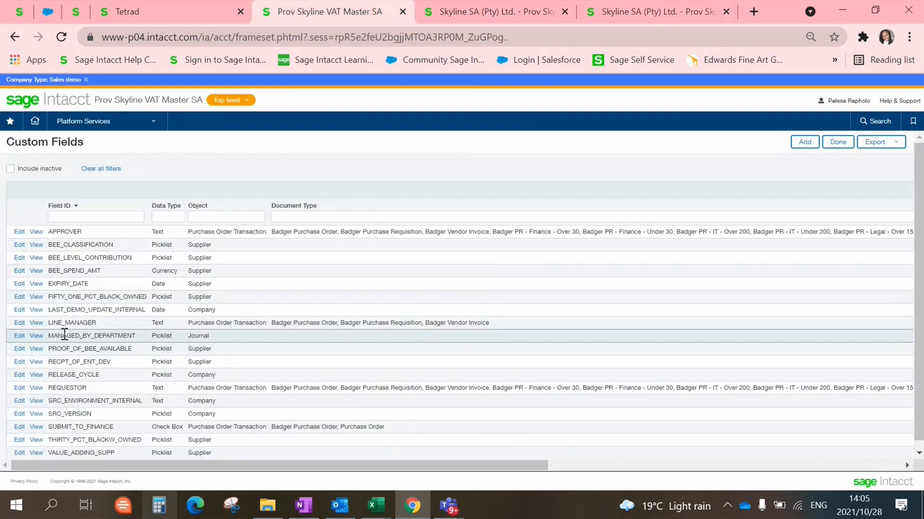
pyautogui.click(21, 336)
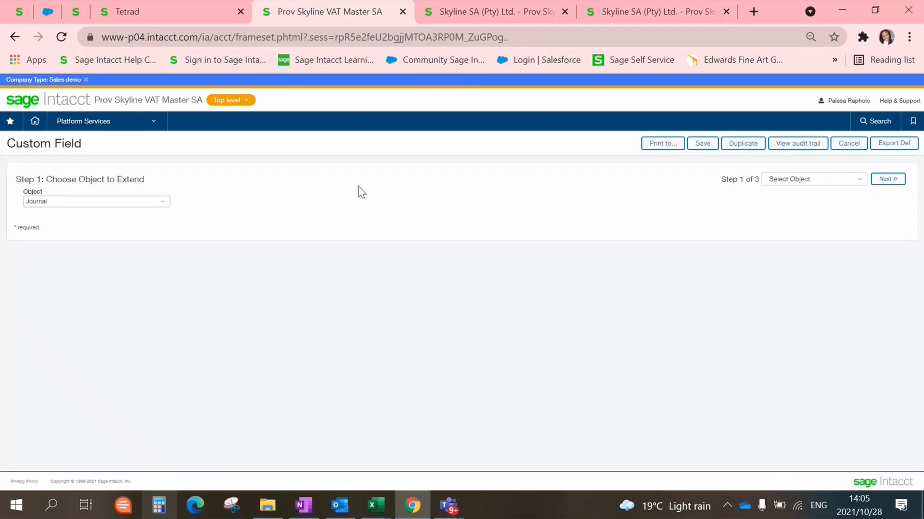
pyautogui.click(839, 179)
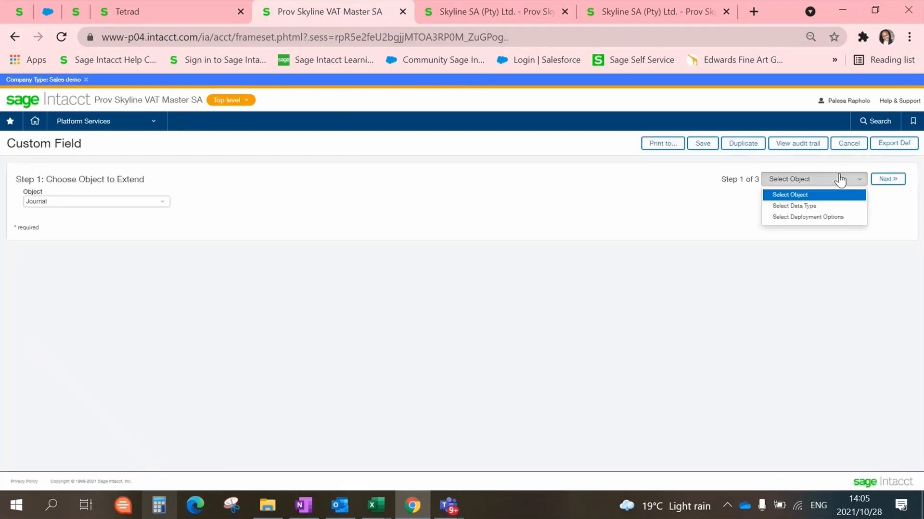
pyautogui.click(804, 220)
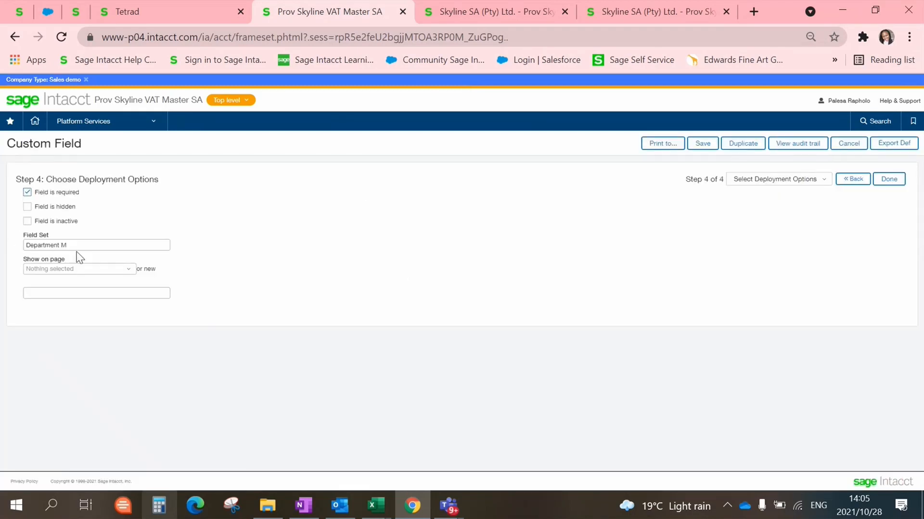
# Copy "Department M" from the field set into the new page name, clear the field set, and save the custom field
pyautogui.click(82, 243)
pyautogui.hotkey('ctrl', 'c')
pyautogui.click(52, 292)
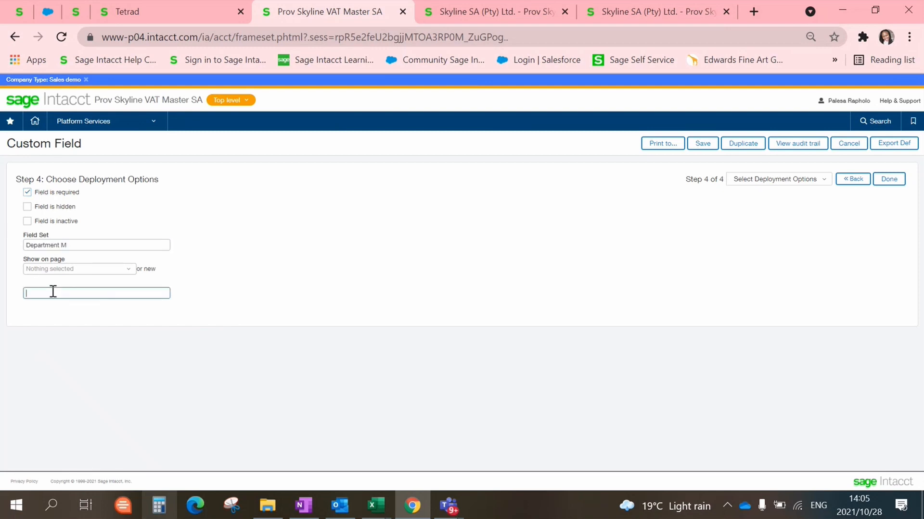
pyautogui.hotkey('ctrl', 'v')
pyautogui.click(53, 245)
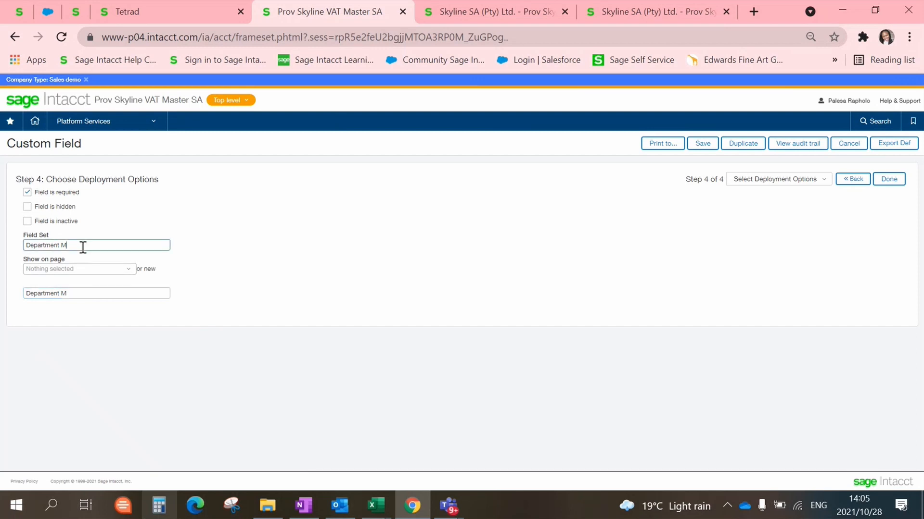
pyautogui.press('BackSpace')
pyautogui.click(418, 234)
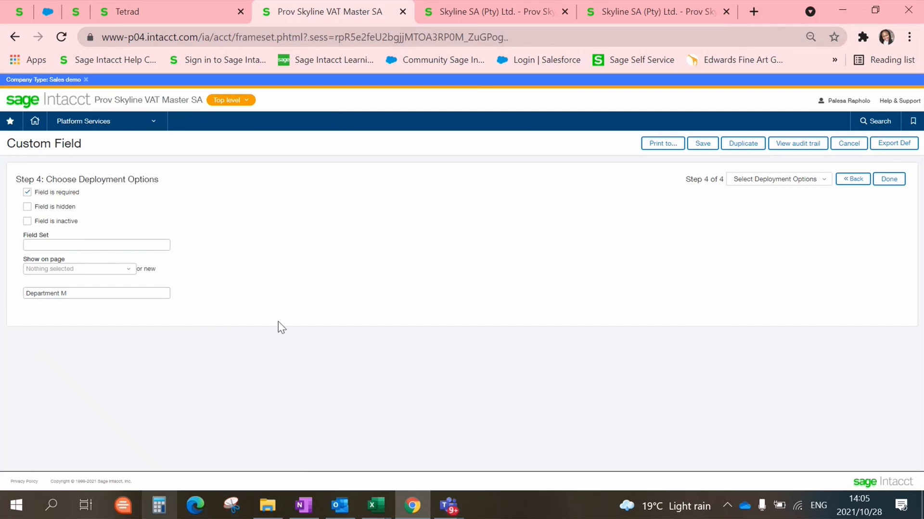
pyautogui.click(889, 181)
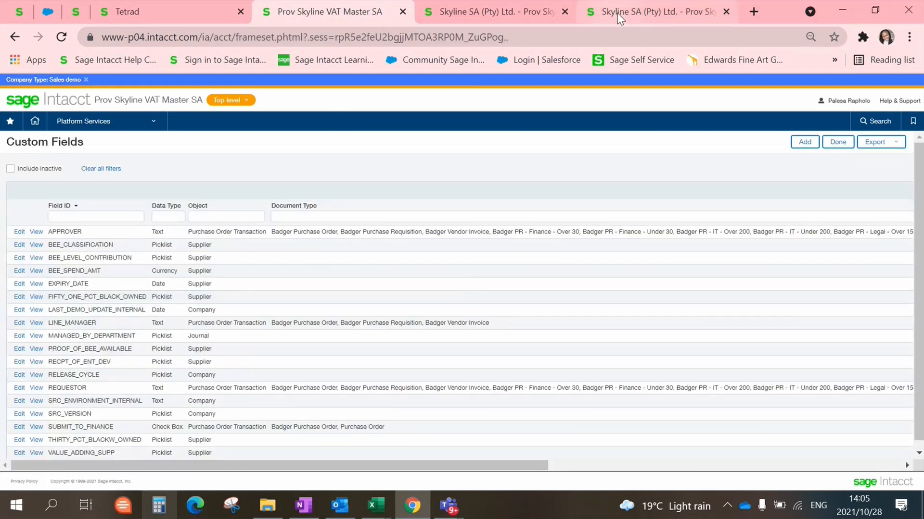
# Open a new journal form in the Skyline SA session, compare its Journals information and Department M pages, and view the department choices
pyautogui.click(617, 12)
pyautogui.click(149, 122)
pyautogui.click(179, 168)
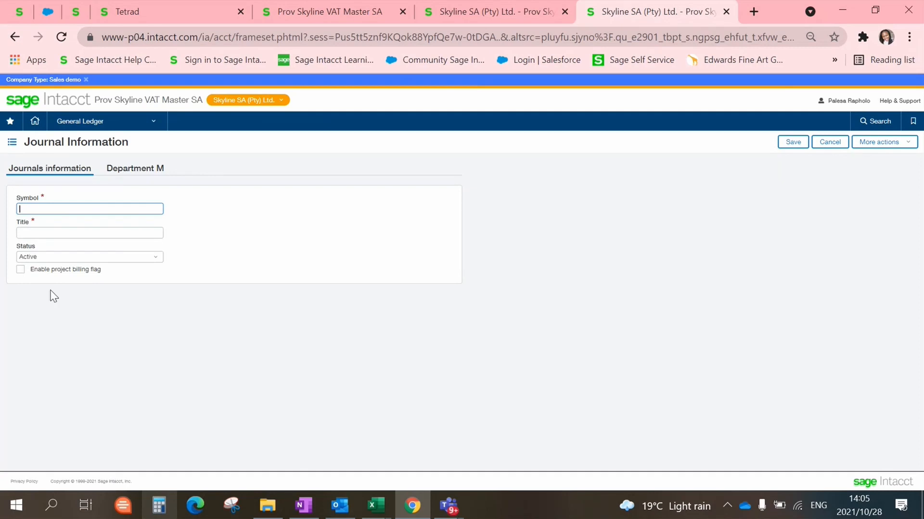
pyautogui.click(139, 178)
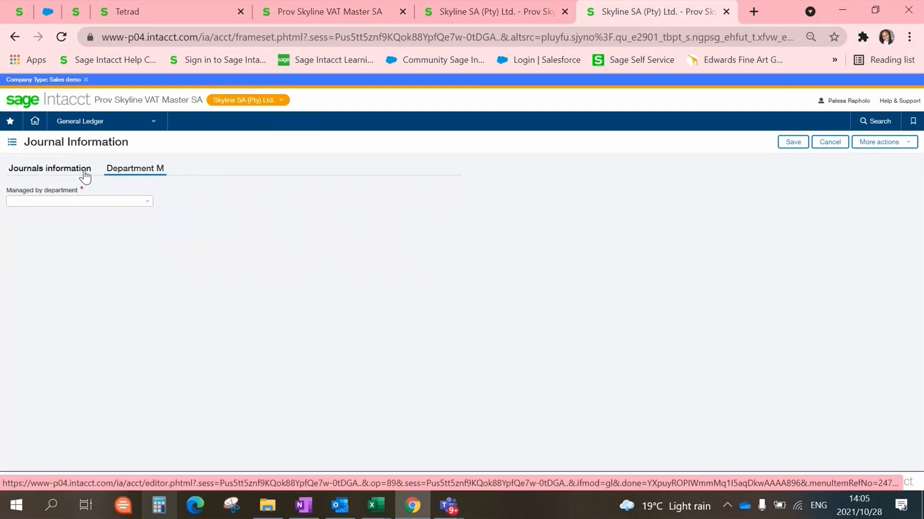
pyautogui.click(87, 177)
pyautogui.click(142, 174)
pyautogui.click(68, 167)
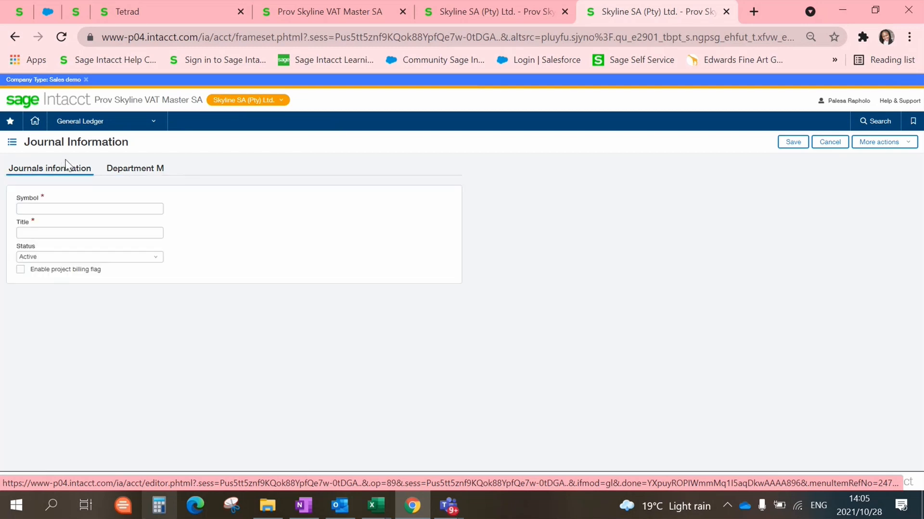
pyautogui.click(128, 168)
pyautogui.click(144, 207)
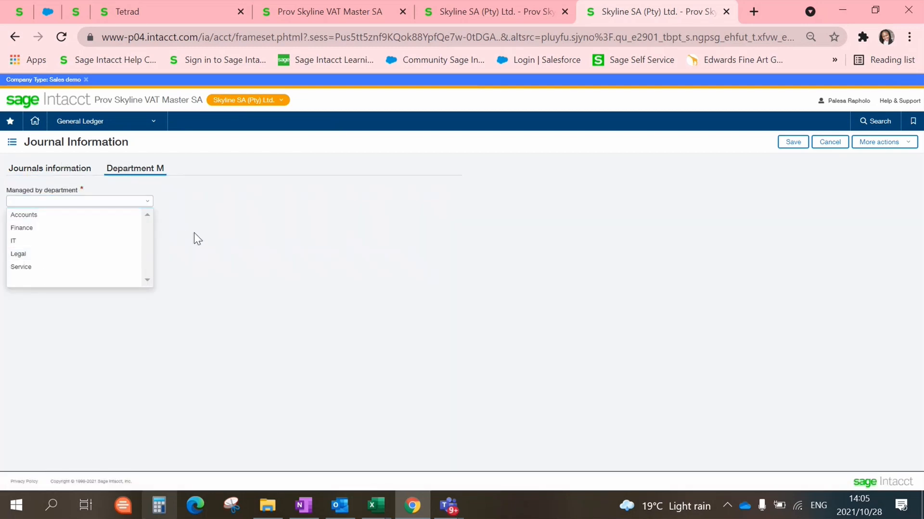
# Enter "TestJ - Finance" as the symbol and "Test Journal - Finance Dep" as the title of the new Skyline SA journal
pyautogui.click(339, 18)
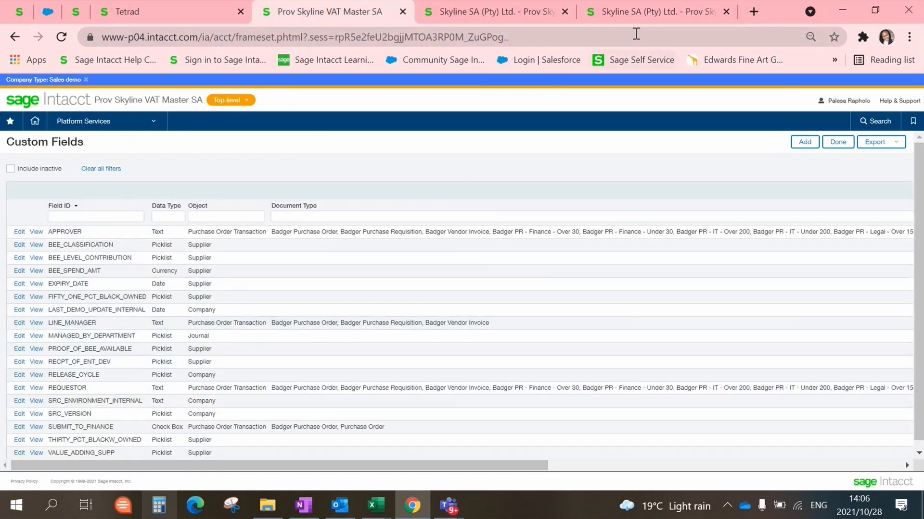
pyautogui.click(645, 19)
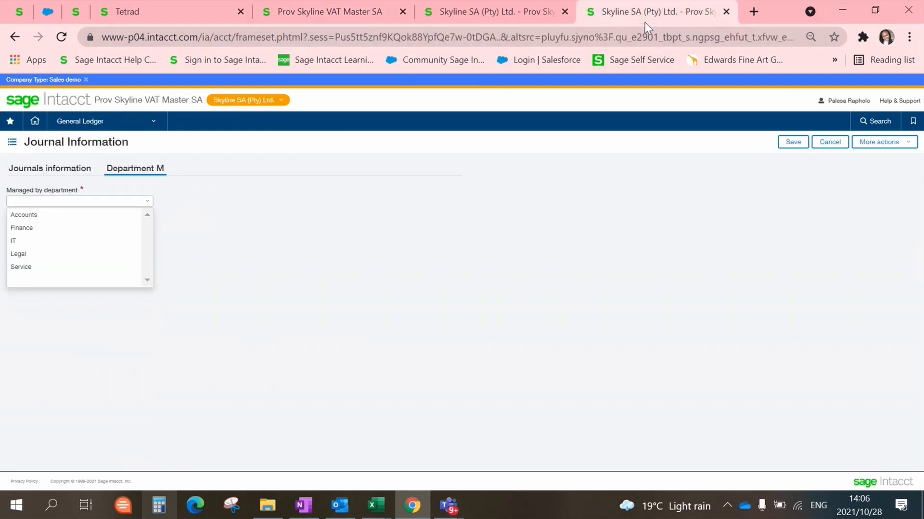
pyautogui.click(68, 179)
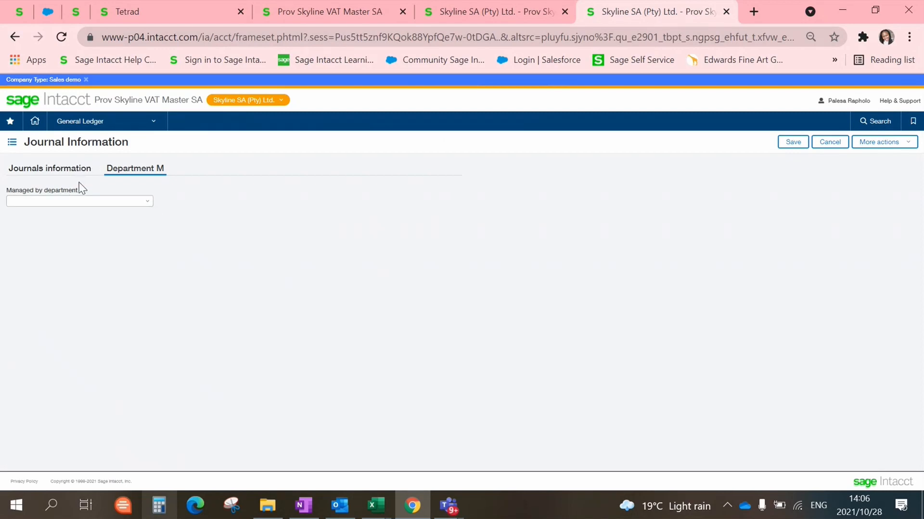
pyautogui.click(79, 172)
pyautogui.click(69, 207)
pyautogui.write('T')
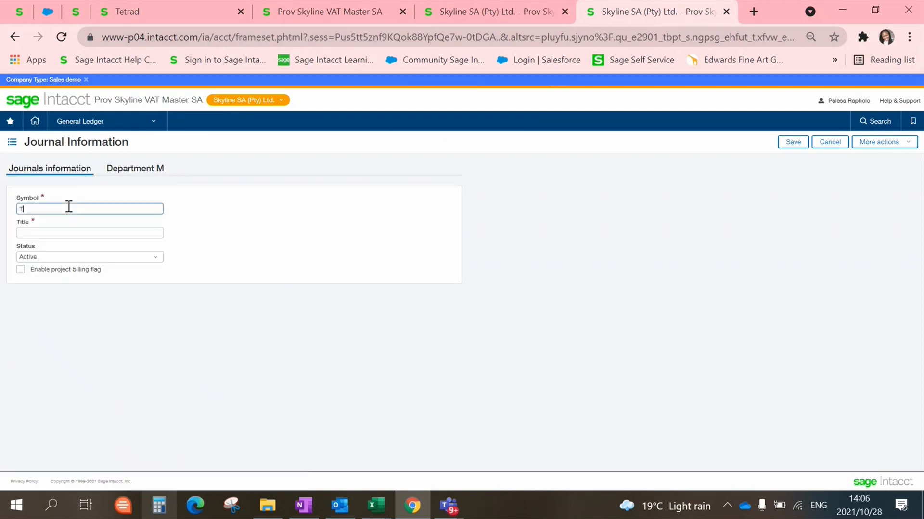
pyautogui.write('estJ - Finance')
pyautogui.click(68, 231)
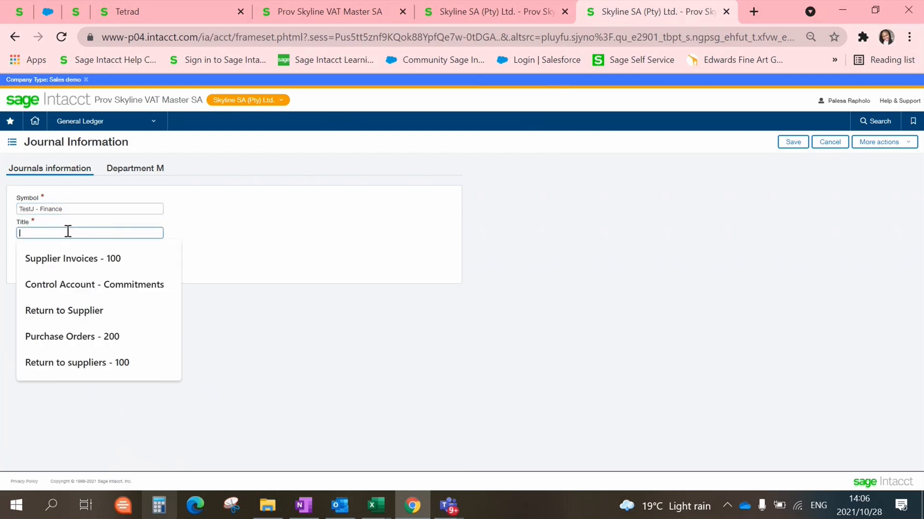
pyautogui.write('Te')
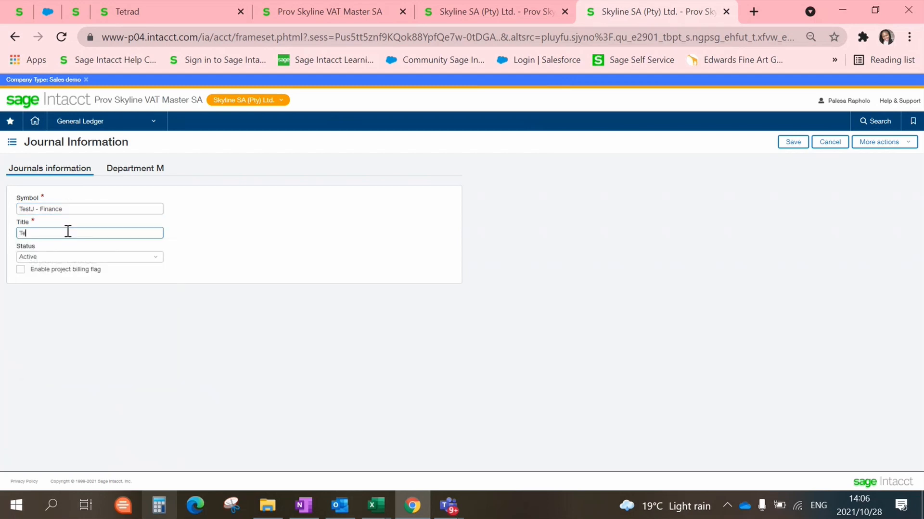
pyautogui.write('st Journal - Finance Dep')
# Review the journal's Journals information and Department M pages, and try to save it with Managed by department left empty
pyautogui.click(144, 176)
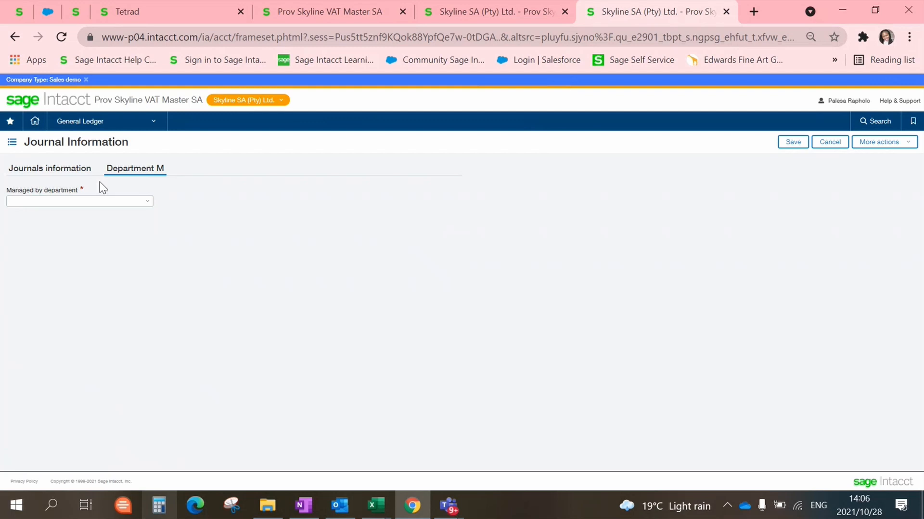
pyautogui.click(53, 170)
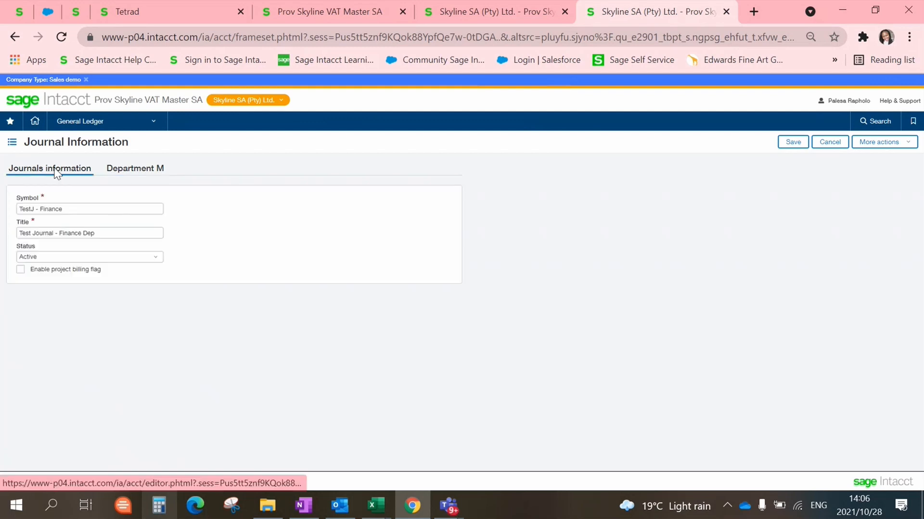
pyautogui.click(121, 169)
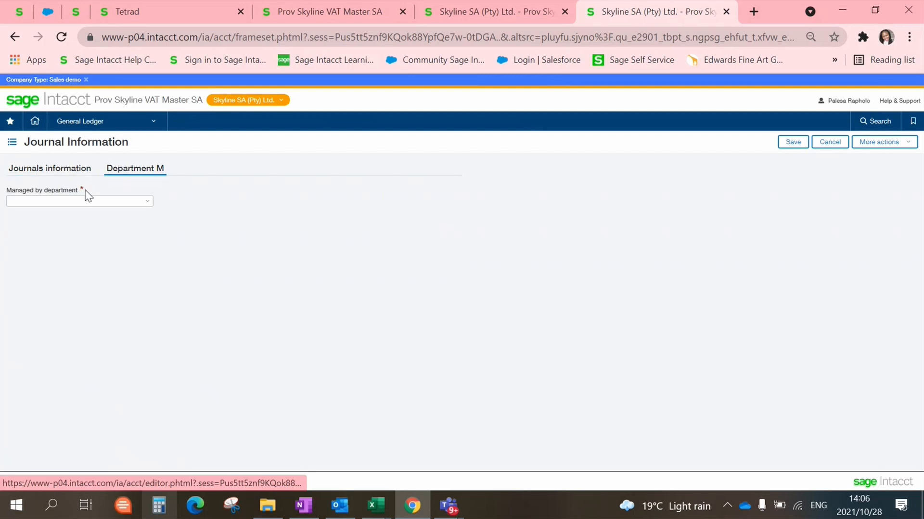
pyautogui.click(791, 142)
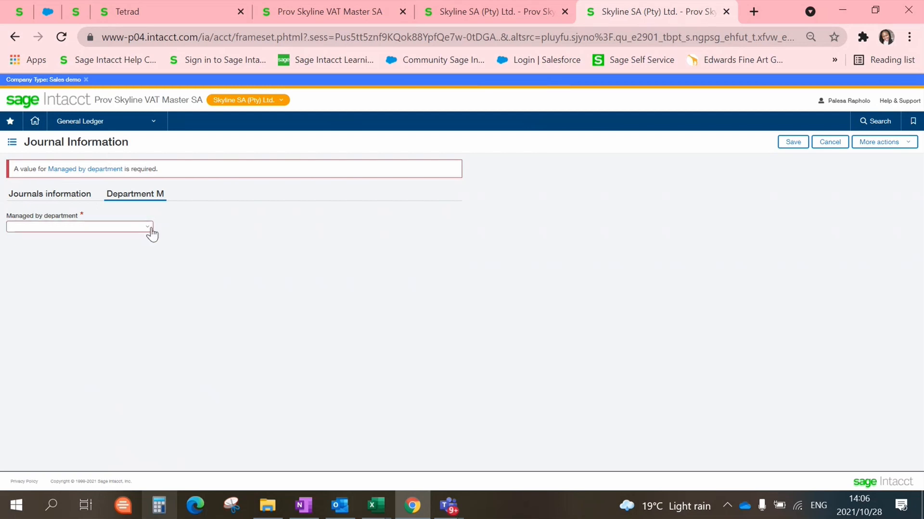
# Open the MANAGED_BY_DEPARTMENT custom field in the top-level session and check the required setting in its deployment options
pyautogui.click(302, 12)
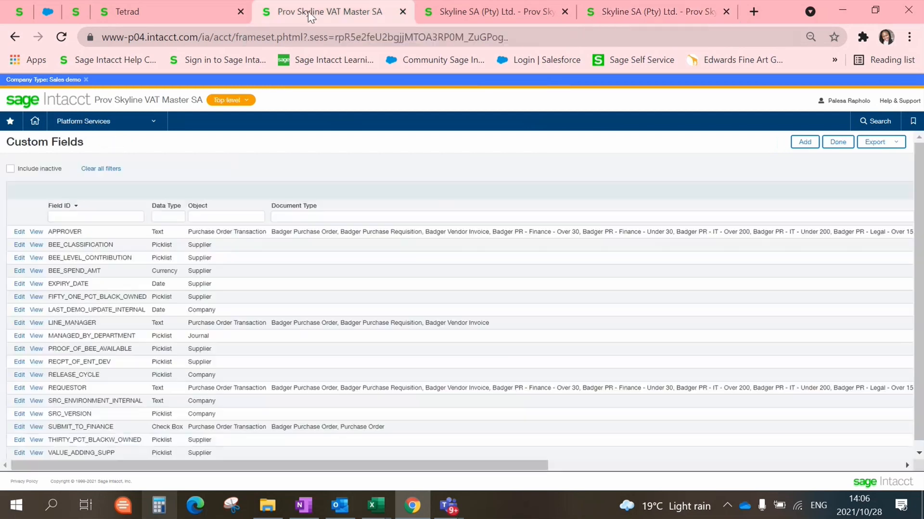
pyautogui.click(23, 337)
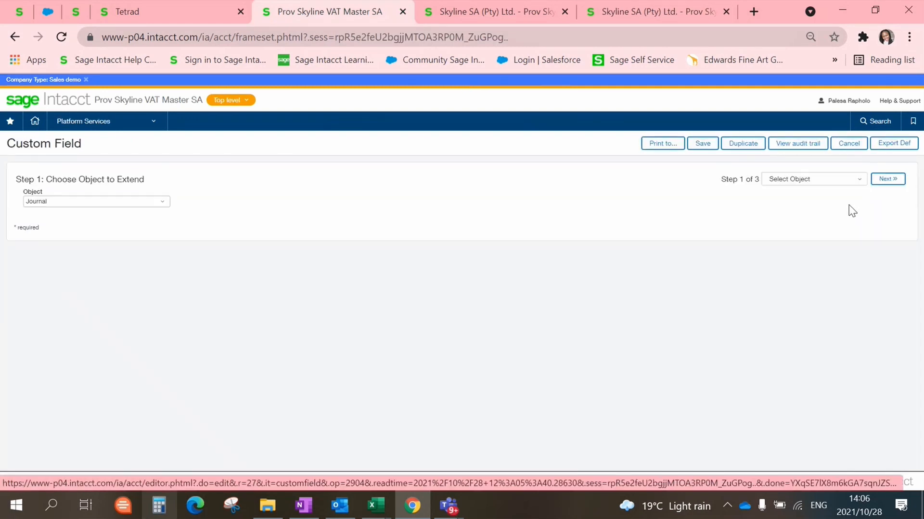
pyautogui.click(854, 180)
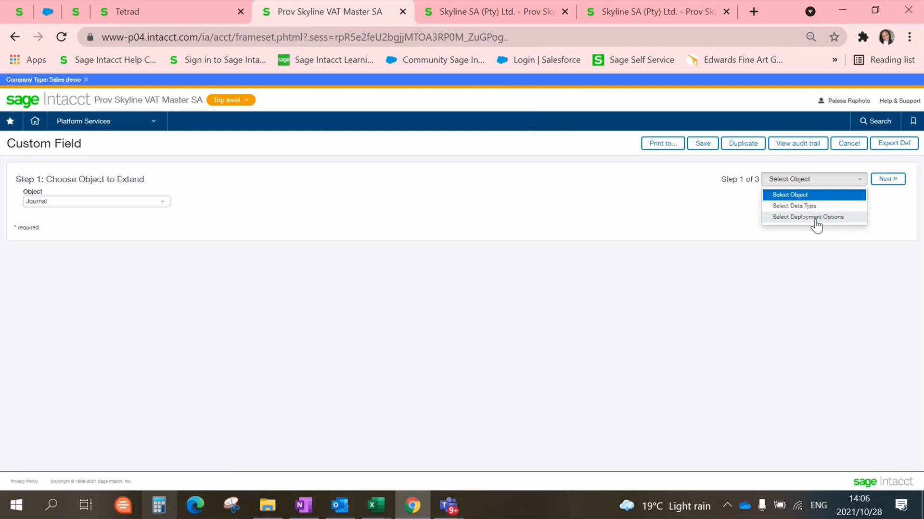
pyautogui.click(815, 217)
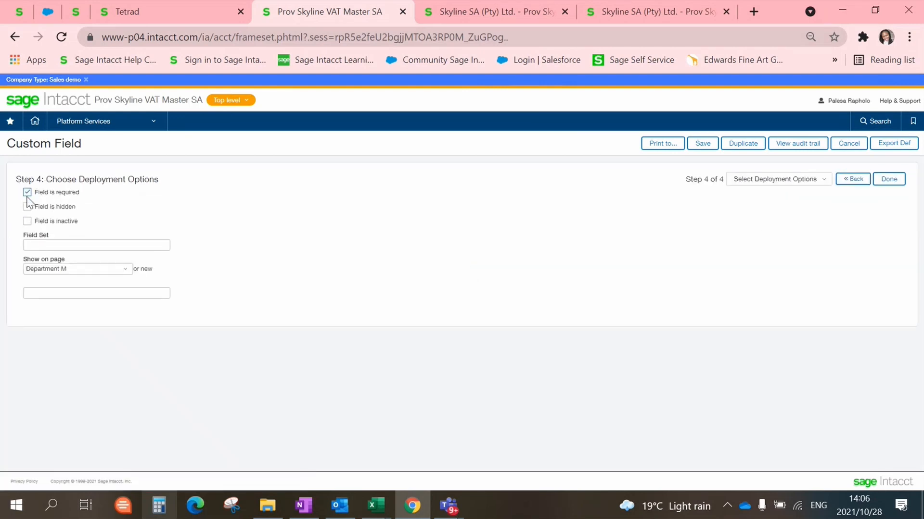
# Set the Skyline SA journal's Managed by department to Finance, save the journal, and return to the custom field in the top-level session
pyautogui.click(611, 17)
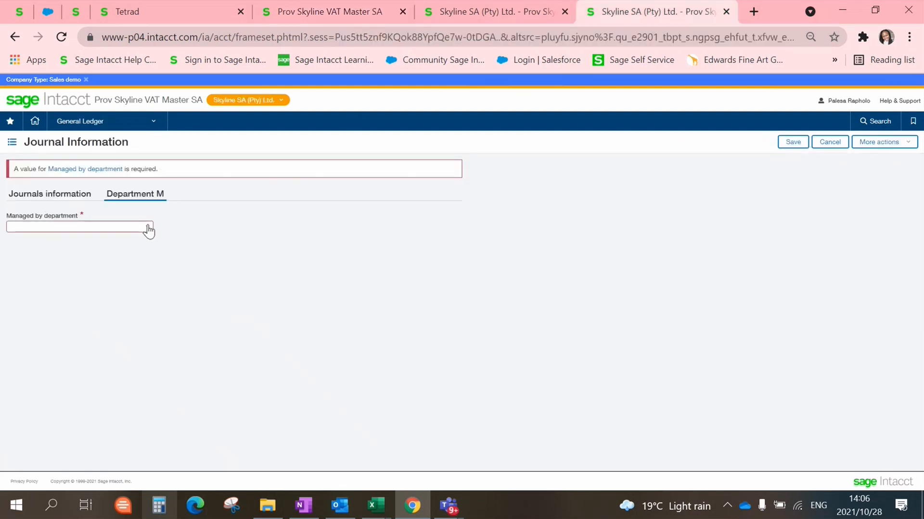
pyautogui.click(147, 226)
pyautogui.click(40, 255)
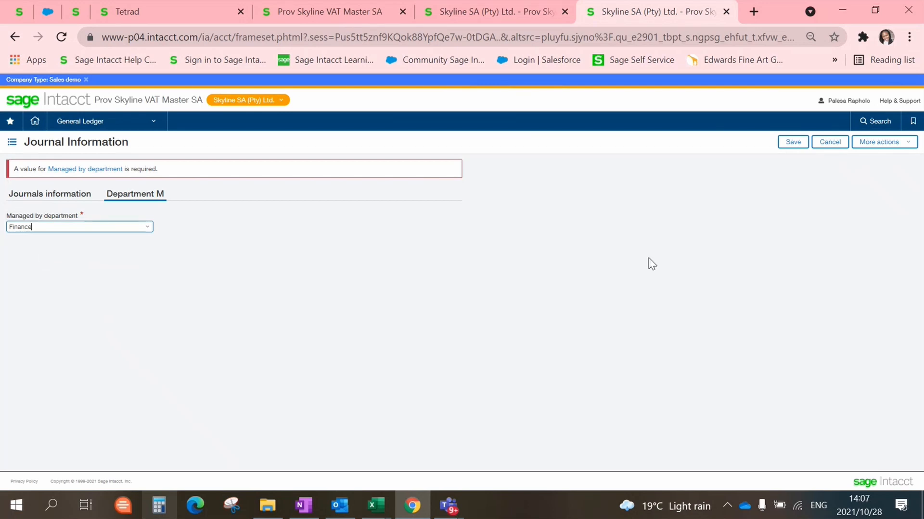
pyautogui.click(794, 144)
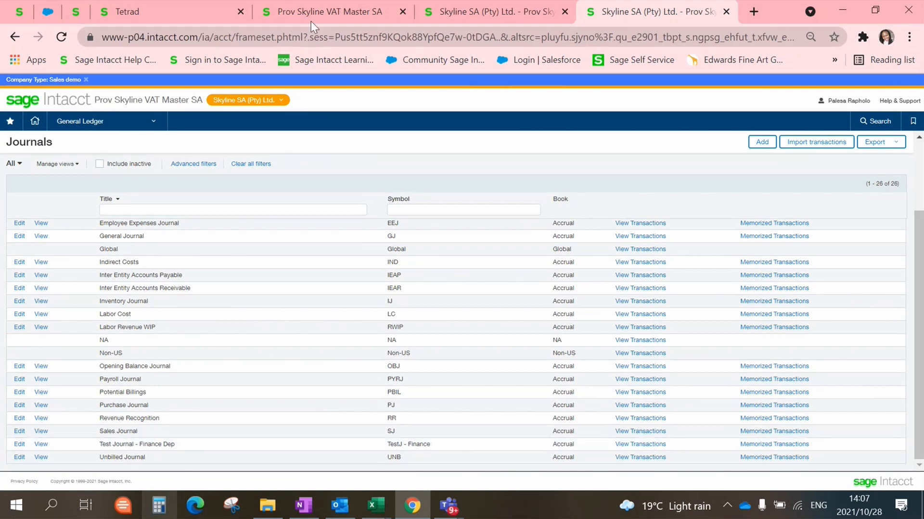
pyautogui.click(322, 16)
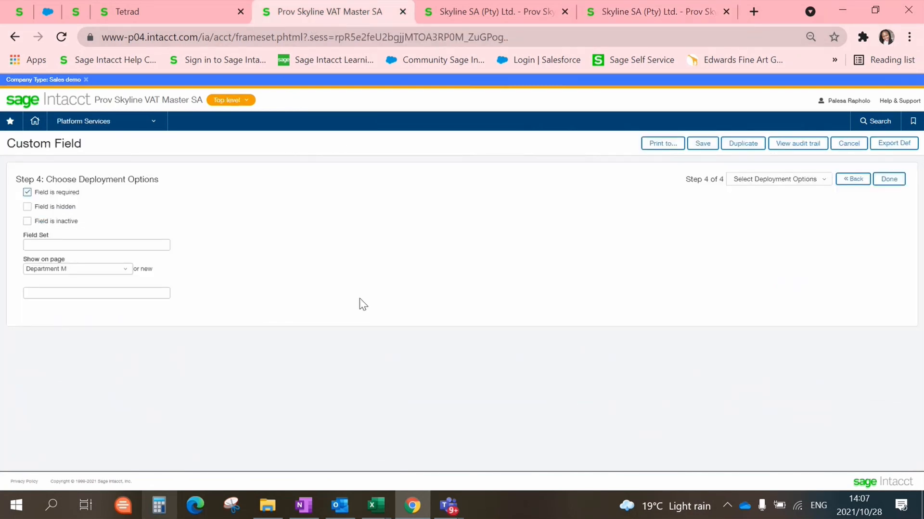